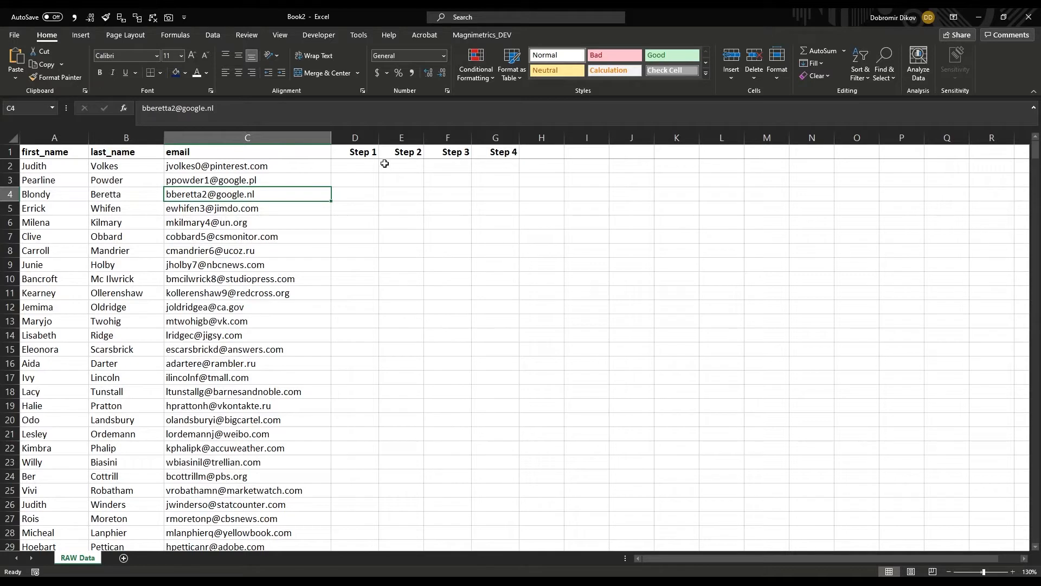
Step: Insert four blank rows above the header row of the RAW Data sheet
click(9, 152)
key(ctrl+plus)
key(ctrl+plus)
key(ctrl+plus)
key(ctrl+plus)
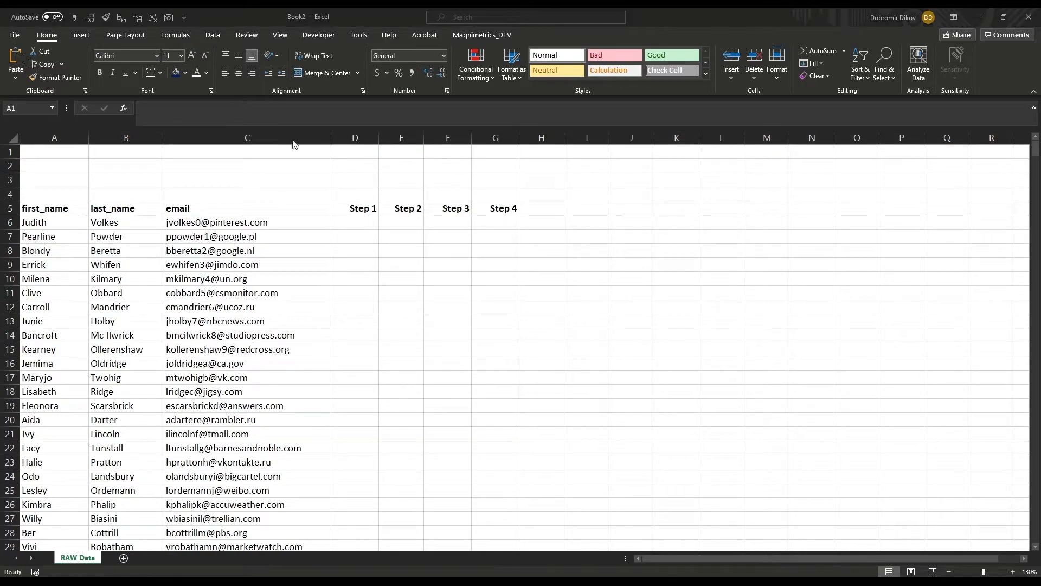
Step: Enter the heading "Ratings" in cell D1 and make it bold
click(356, 152)
text(Ratings)
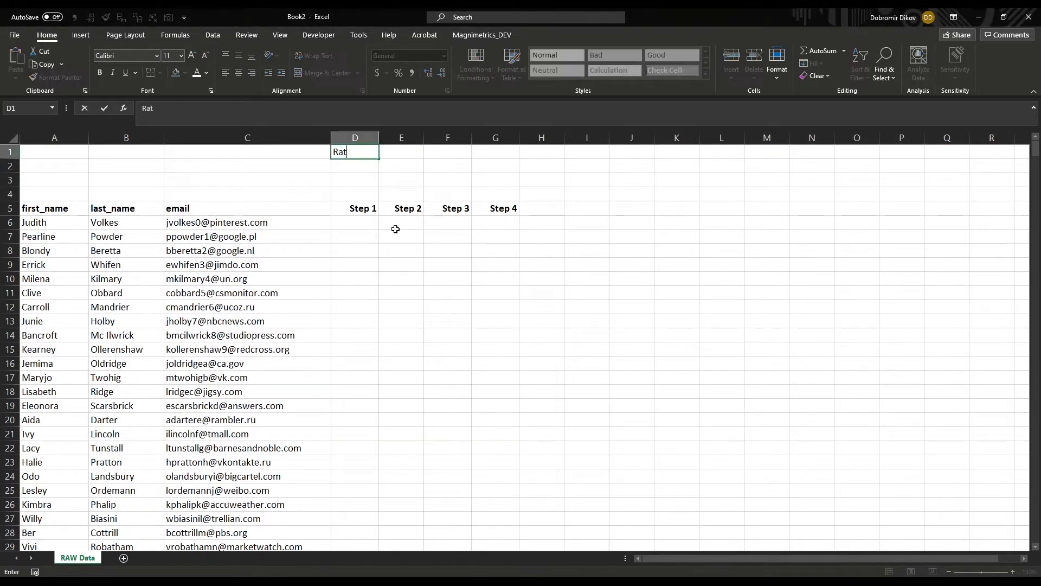
key(Return)
key(Up)
key(ctrl+b)
Step: Insert another blank row at row 3 and select D7, the first data cell under Step 1
key(Down)
key(Down)
key(shift+space)
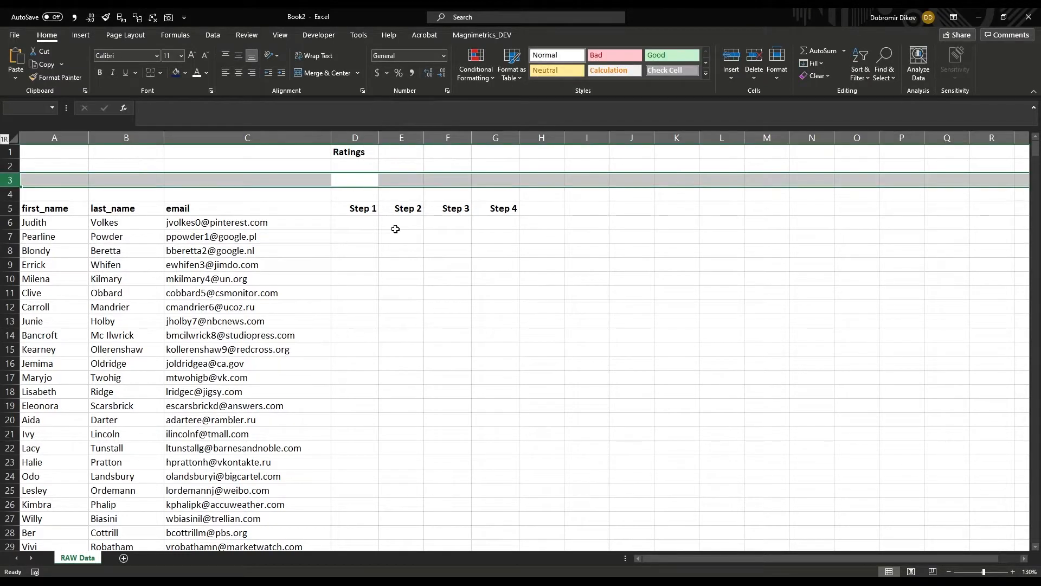
key(ctrl+shift+equal)
key(Left)
key(Right)
key(Down)
key(Down)
key(Down)
key(Down)
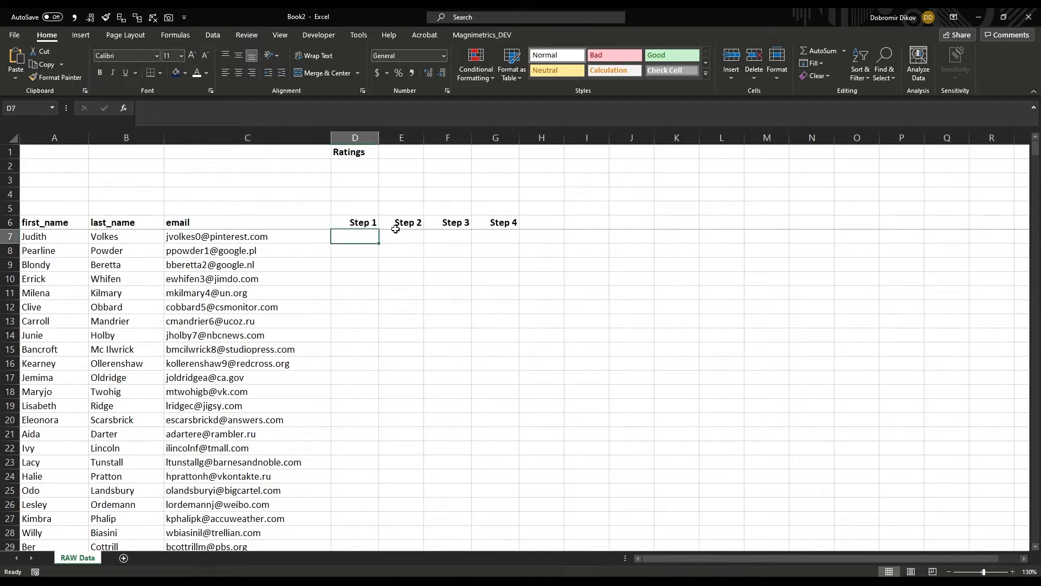
key(Right)
key(Right)
key(Right)
key(Down)
key(Left)
key(Left)
key(Left)
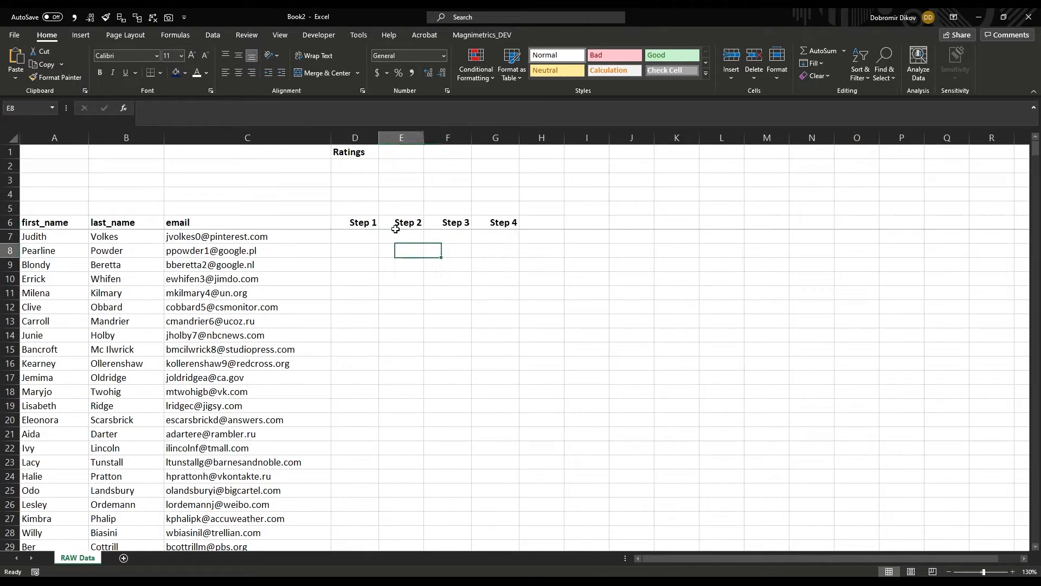
key(Up)
Step: Enter the formula =RANDBETWEEN(1,5) in D7 to generate a random Step 1 rating
text(=randbe)
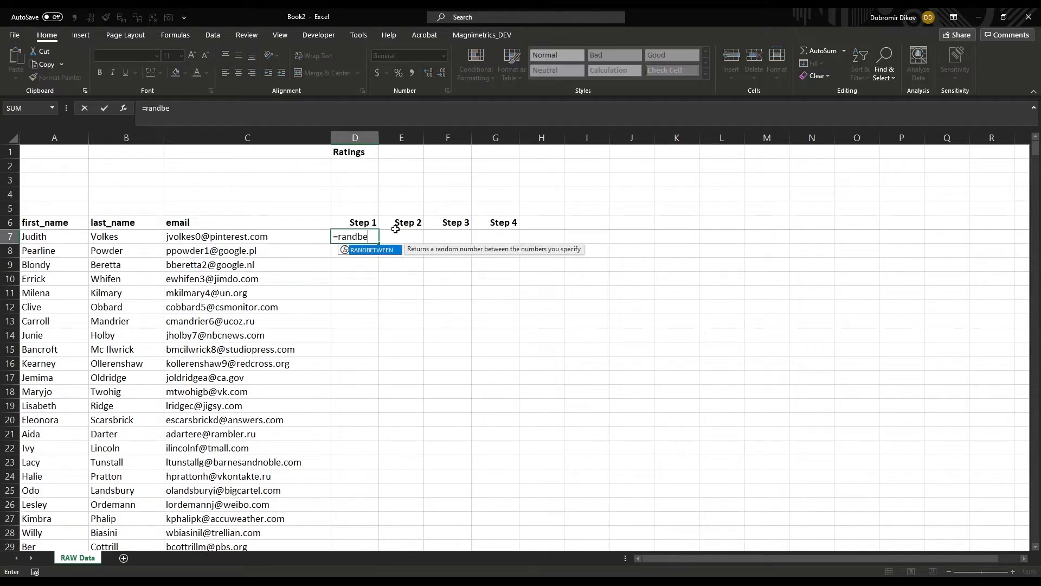
key(Tab)
text(1)
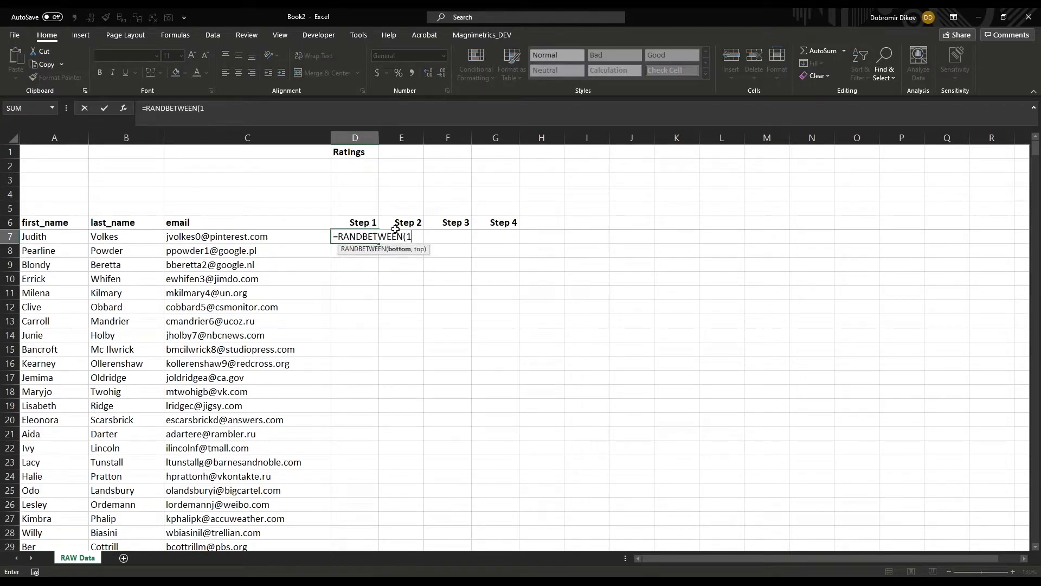
text(,5)
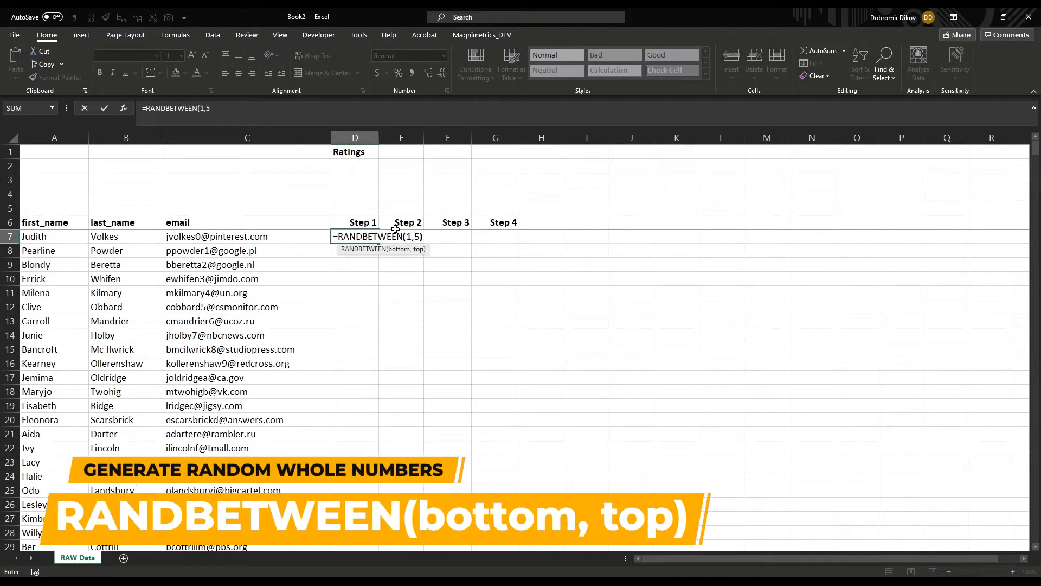
key(Return)
Step: Fill the RANDBETWEEN formula from D7 down the Step 1 column to the last contact row
key(Up)
key(Left)
key(Right)
key(Left)
key(ctrl+Down)
key(Right)
key(ctrl+shift+Up)
key(ctrl+d)
Step: Fill the Step 1 random rating formulas across the Step 2, Step 3 and Step 4 columns
key(shift+Right)
key(shift+Right)
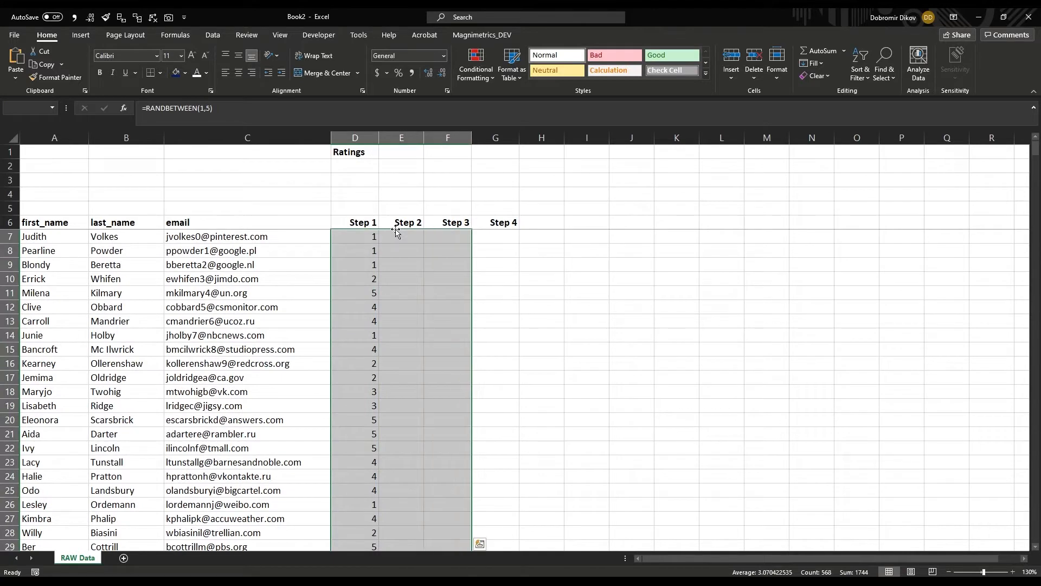
key(shift+Right)
key(ctrl+r)
key(Up)
key(Down)
key(Down)
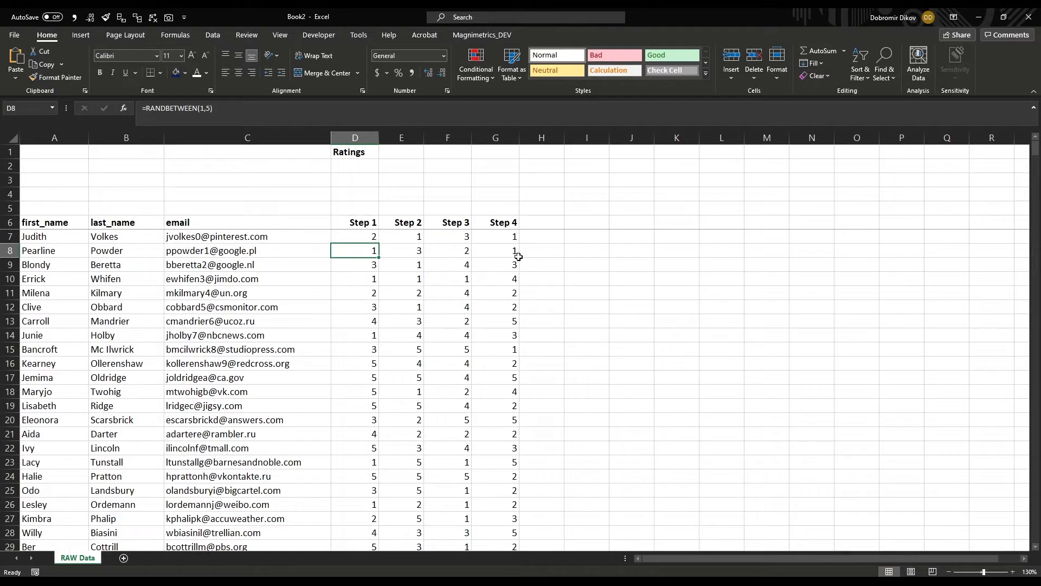
Step: Re-enter the RANDBETWEEN formula in E7 to recalculate the random ratings
key(Right)
key(Right)
key(Right)
text(0)
key(Return)
key(Up)
key(Up)
key(Left)
key(Left)
key(F2)
key(Return)
key(Up)
key(Left)
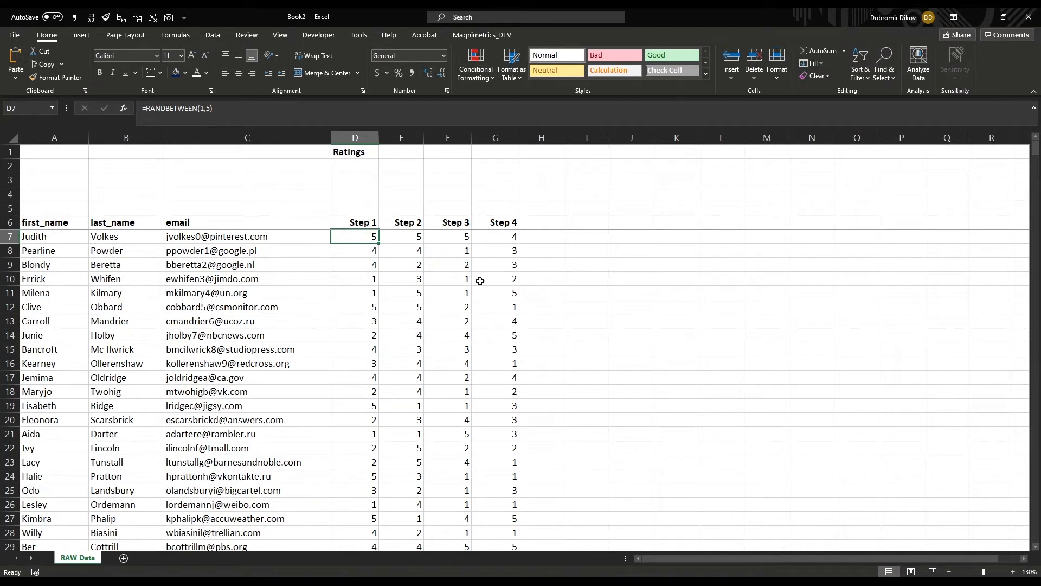
Step: Enter the label "Average rating" in cell C3
click(307, 180)
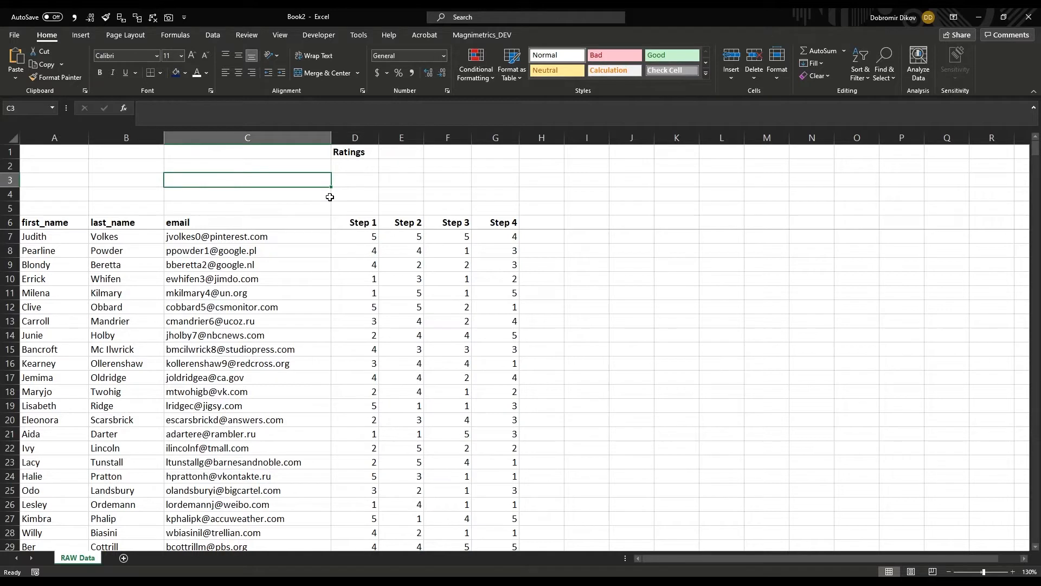
text(Average rating)
key(Tab)
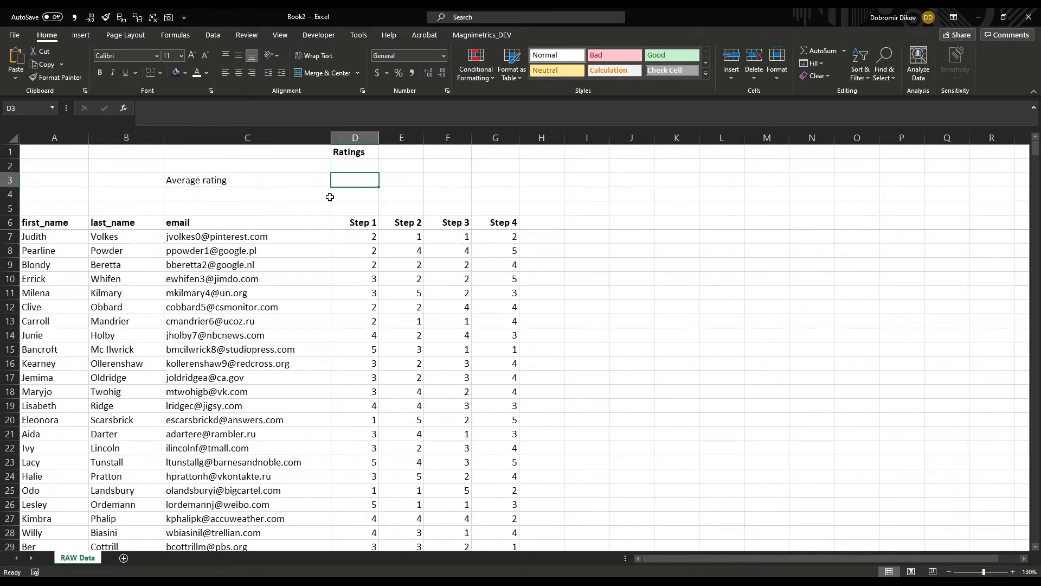
Step: Enter the formula =AVERAGE(D7:D574) in D3 to average the Step 1 ratings
text(=aver)
key(Tab)
key(Down)
key(Down)
key(Down)
key(Down)
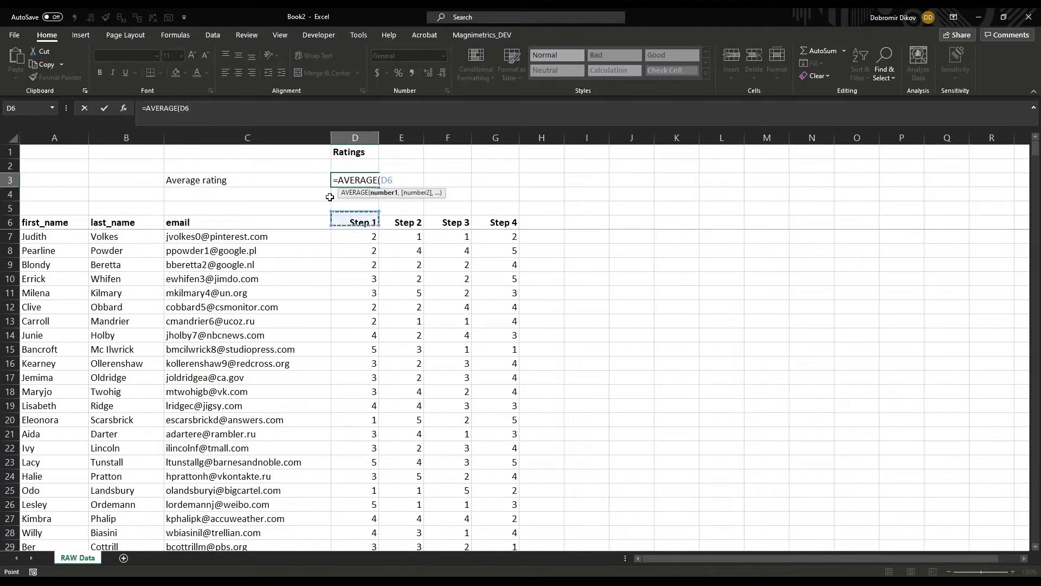
key(ctrl+shift+Down)
key(ctrl+Return)
Step: Copy the average formula across to G3 and apply the comma number format to D3:G3
key(shift+Right)
key(shift+Right)
key(shift+Right)
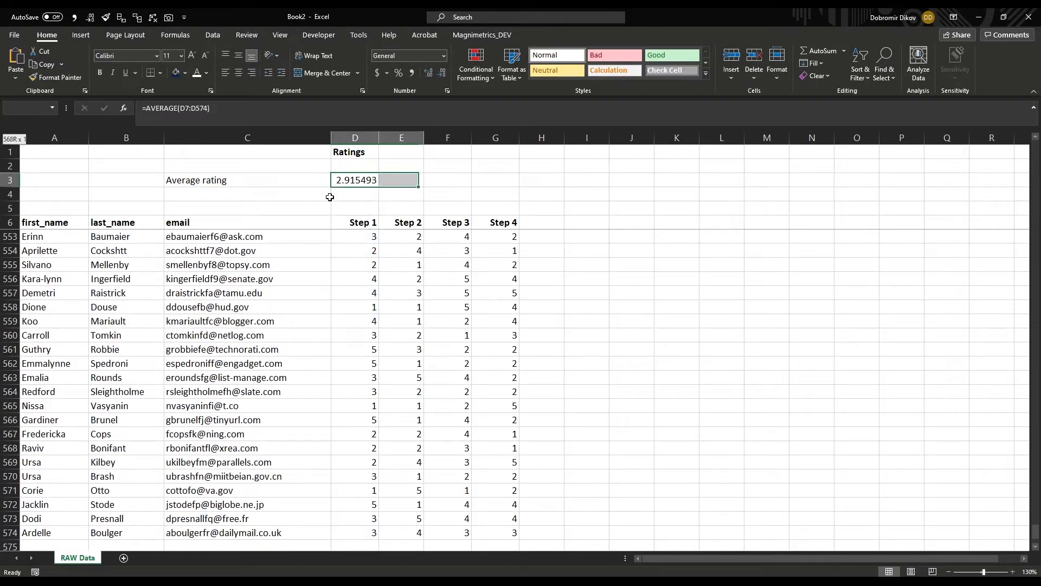
key(ctrl+r)
key(alt+h)
key(k)
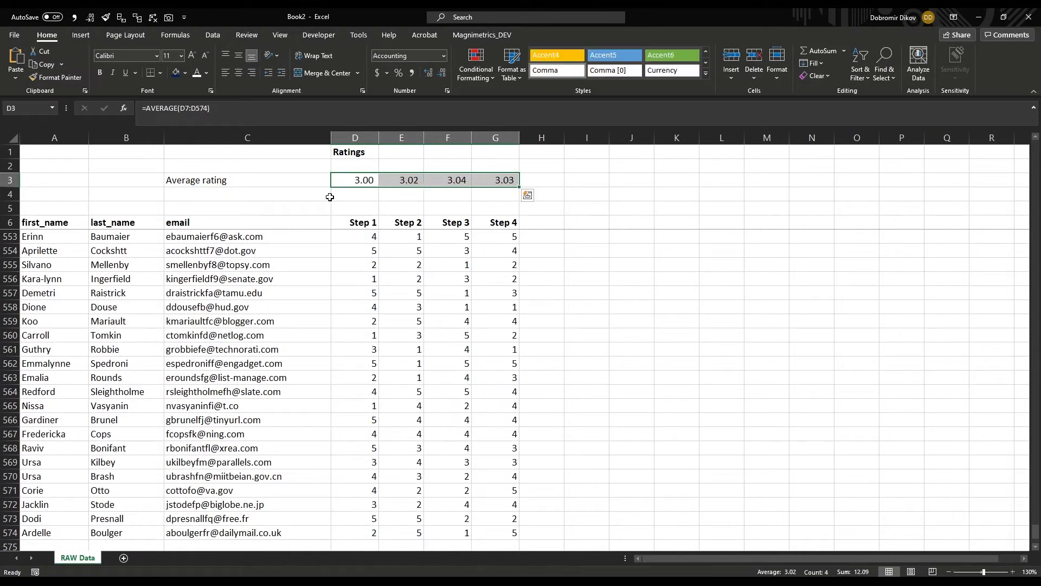
Step: Enter the label "CSAT Score" in C4, below the average rating label
click(330, 196)
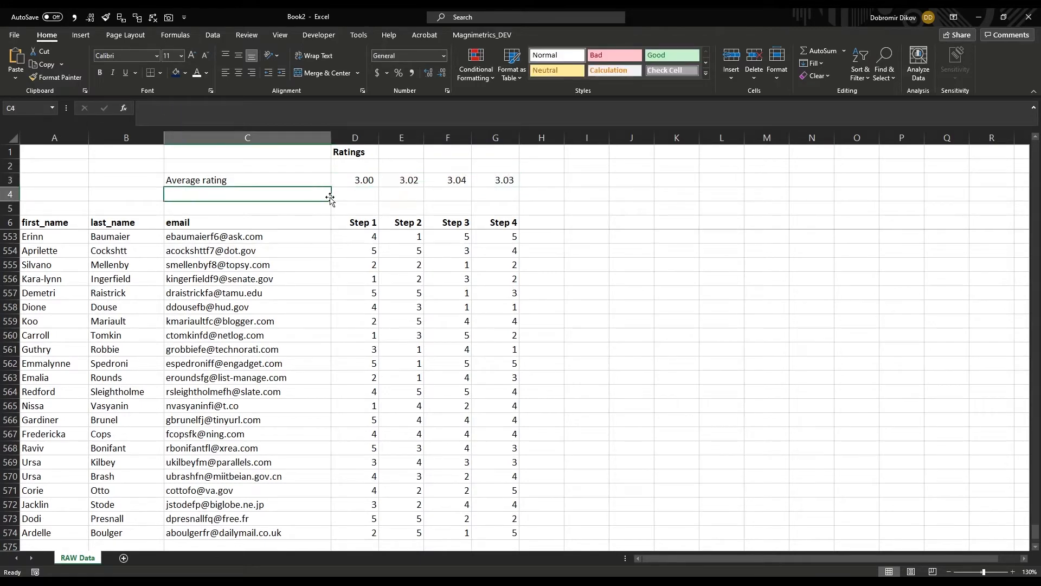
text(CSAT Sco)
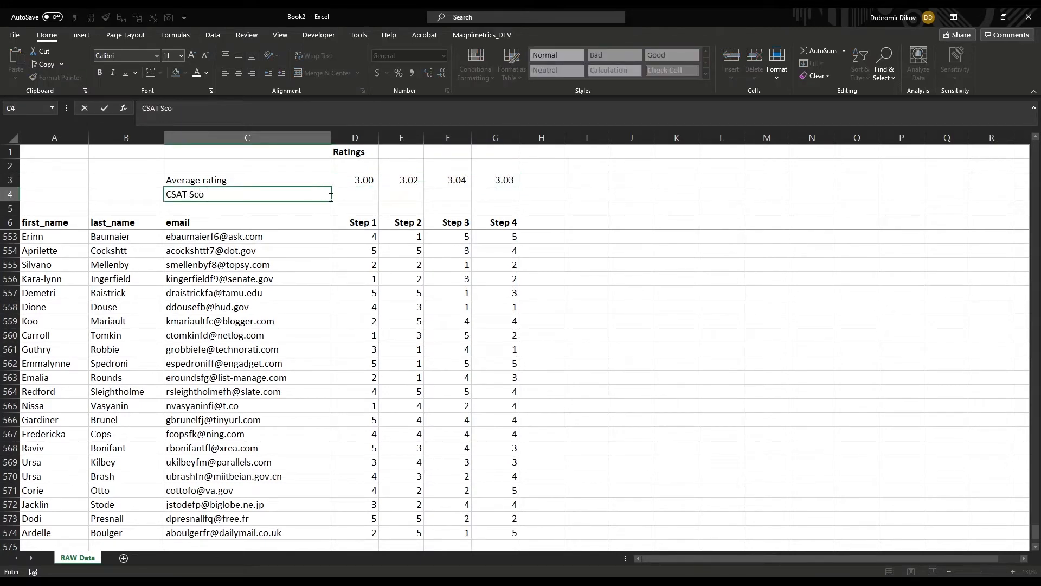
text(re)
key(Return)
key(Up)
Step: Start the Step 1 CSAT formula in D4 with COUNTIFS over D7:D574 and the criterion ">3"
key(Right)
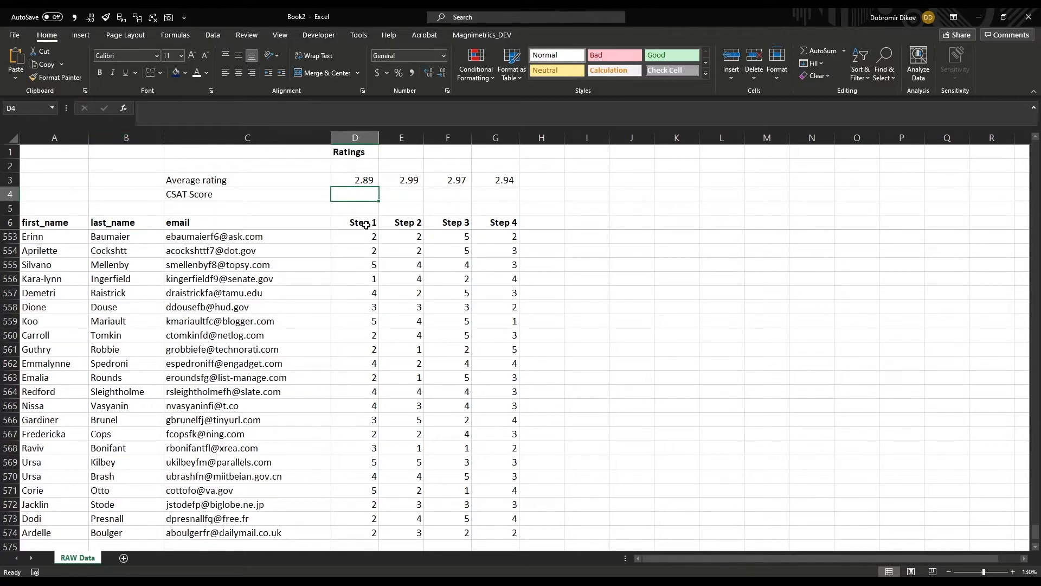
text(=)
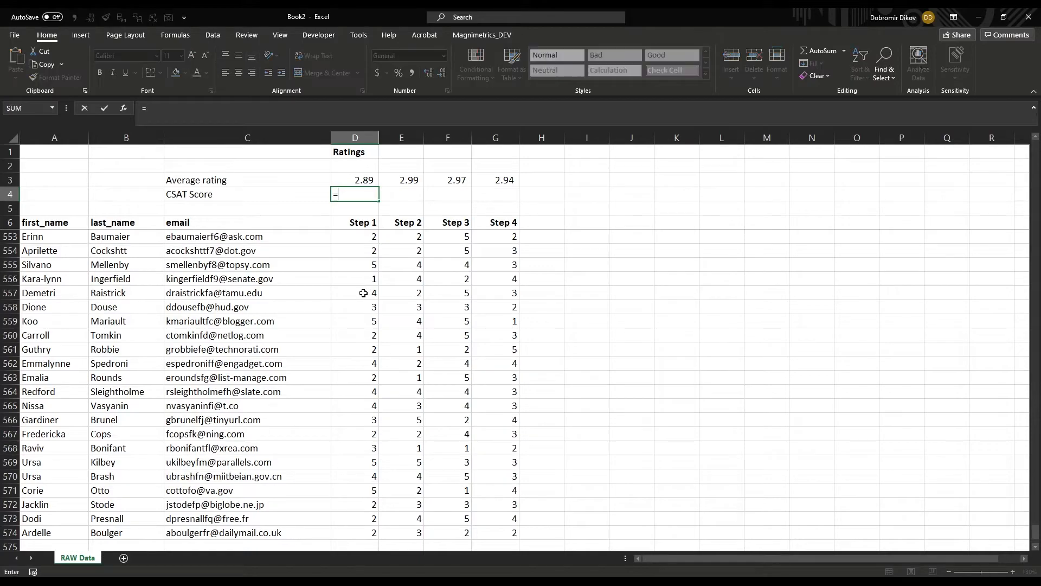
text(countifs)
key(Tab)
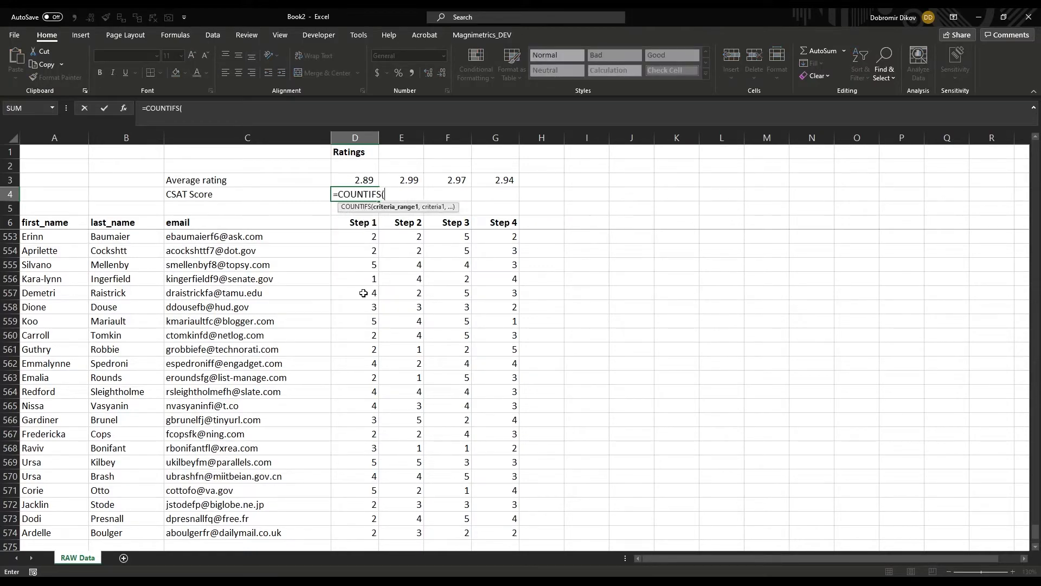
key(Down)
key(Down)
key(Down)
key(ctrl+shift+Down)
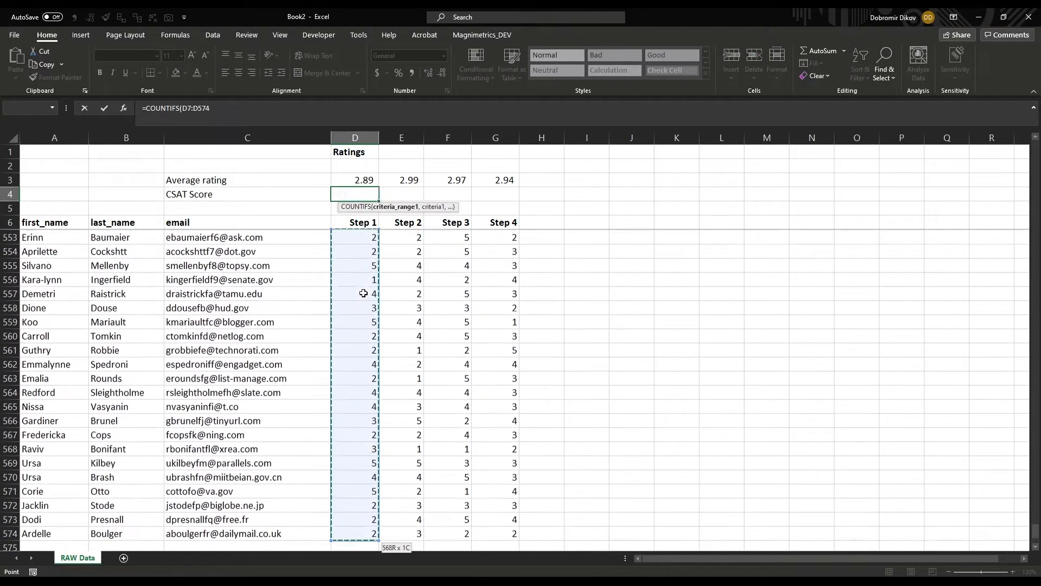
text(,">3)
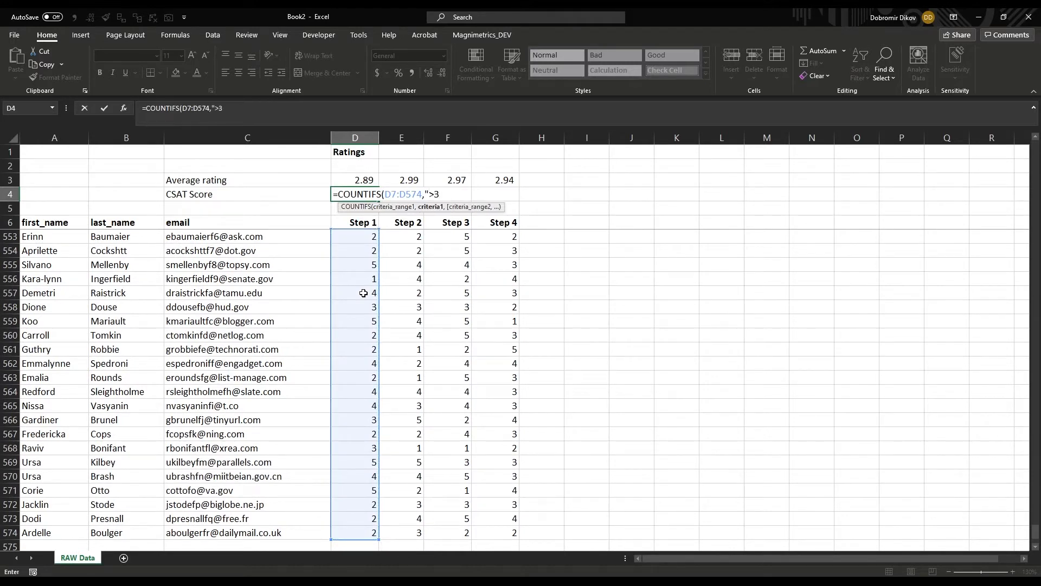
Step: Complete the D4 formula by dividing the COUNTIFS result by COUNT(D7:D574), accepting the closing parenthesis correction
text(")/count()
key(Down)
key(Down)
key(Down)
key(ctrl+shift+Down)
key(Return)
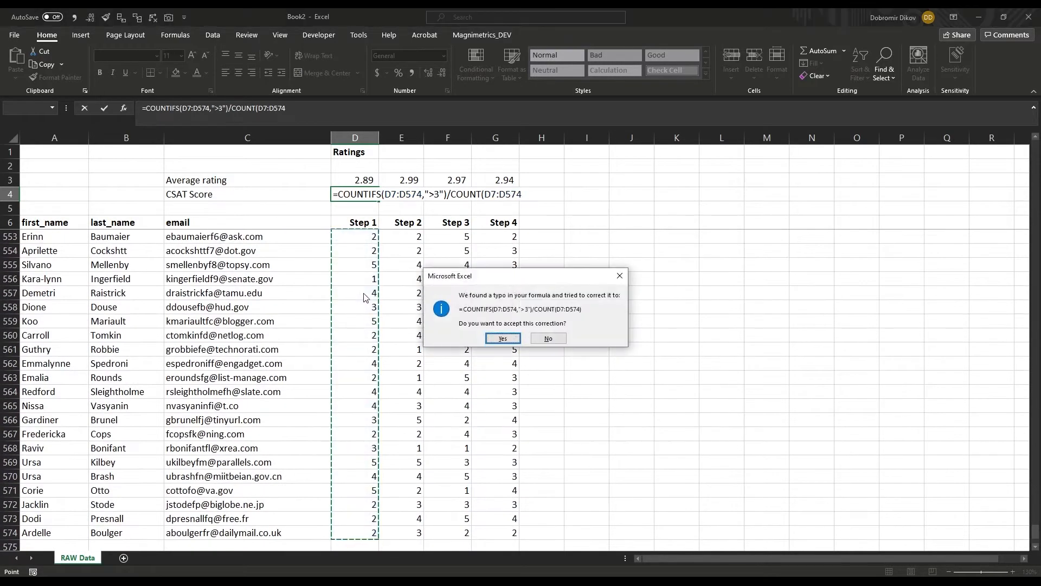
key(Return)
Step: Copy the CSAT formula across to G4 and format D4:G4 as percentages with one decimal place
key(Up)
key(shift+Right)
key(shift+Right)
key(shift+Right)
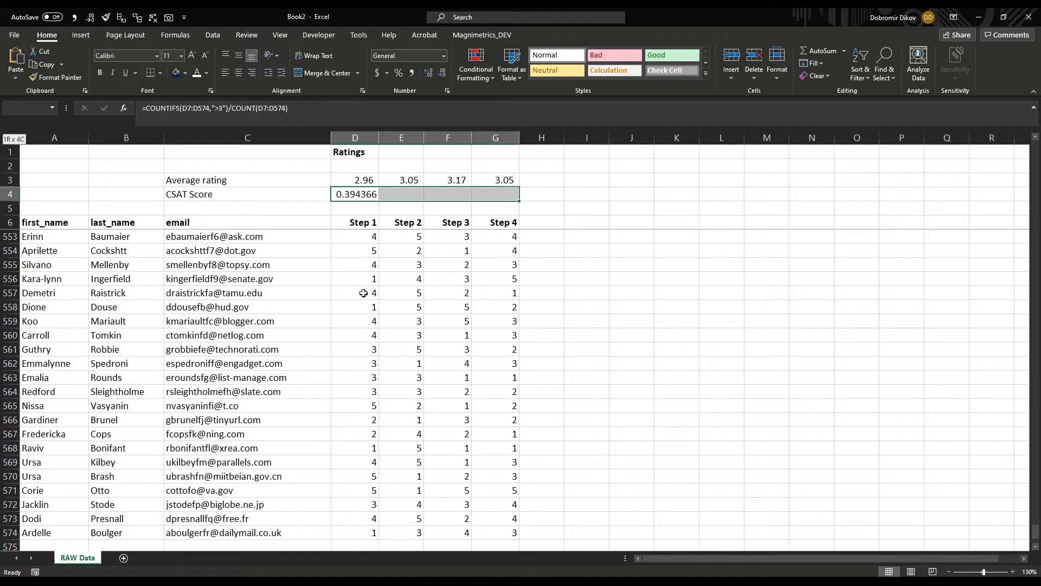
key(ctrl+r)
key(alt+h)
key(p)
key(alt+h)
key(0)
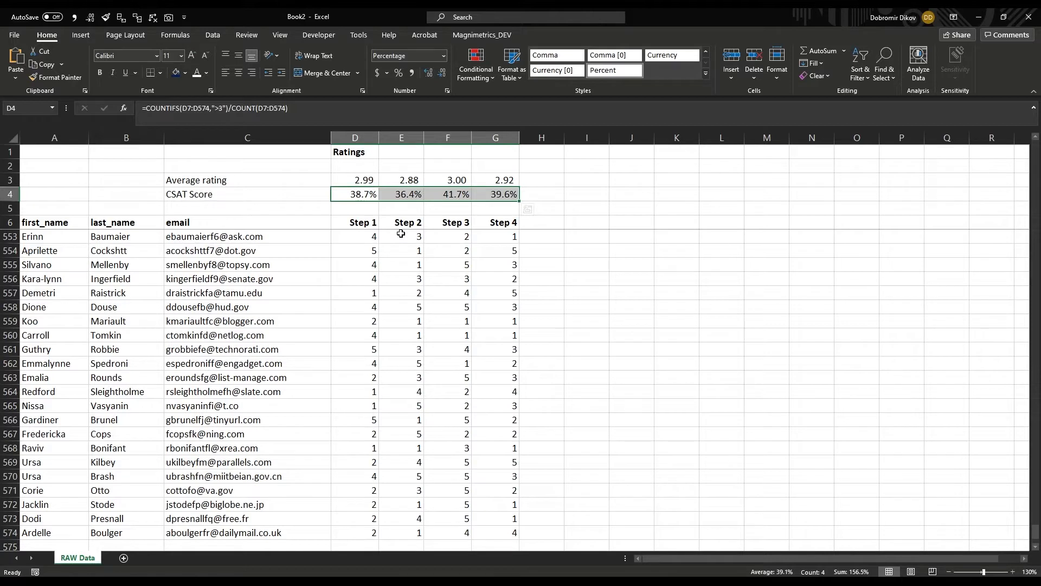
Step: Compare the average ratings in row 3 with the CSAT scores in row 4 across the four steps
click(394, 196)
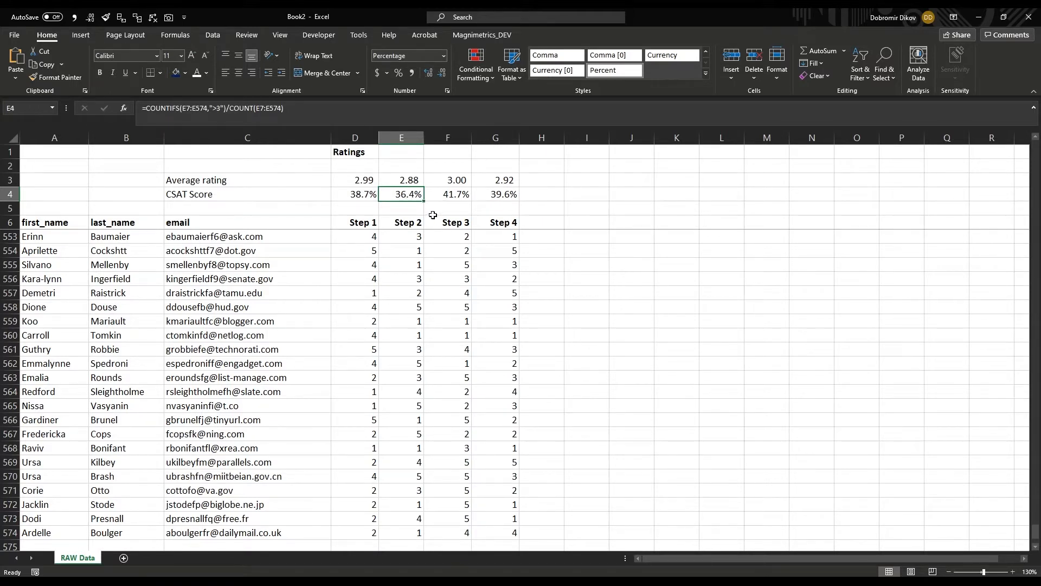
click(369, 179)
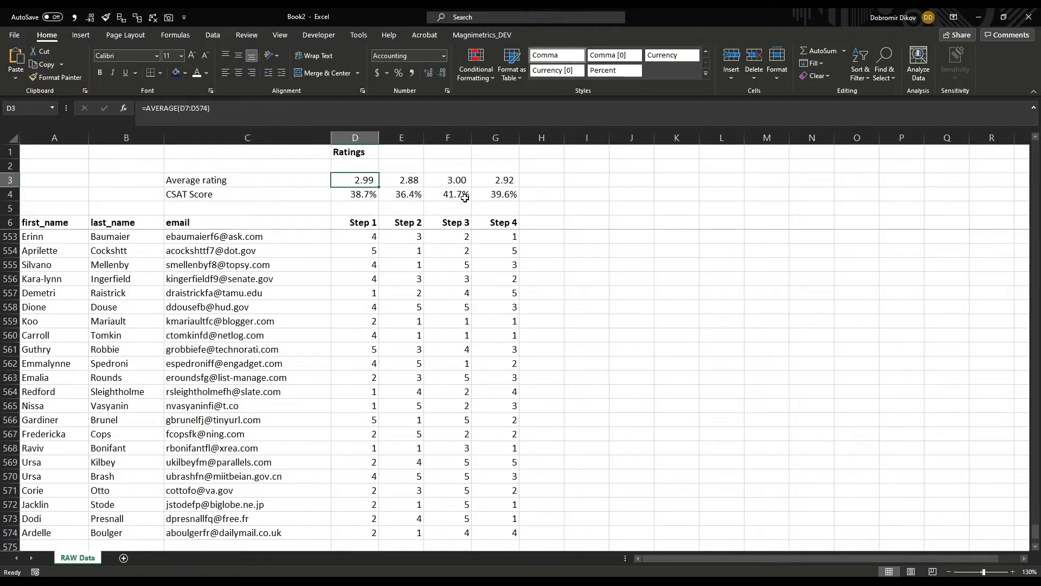
key(Right)
click(397, 194)
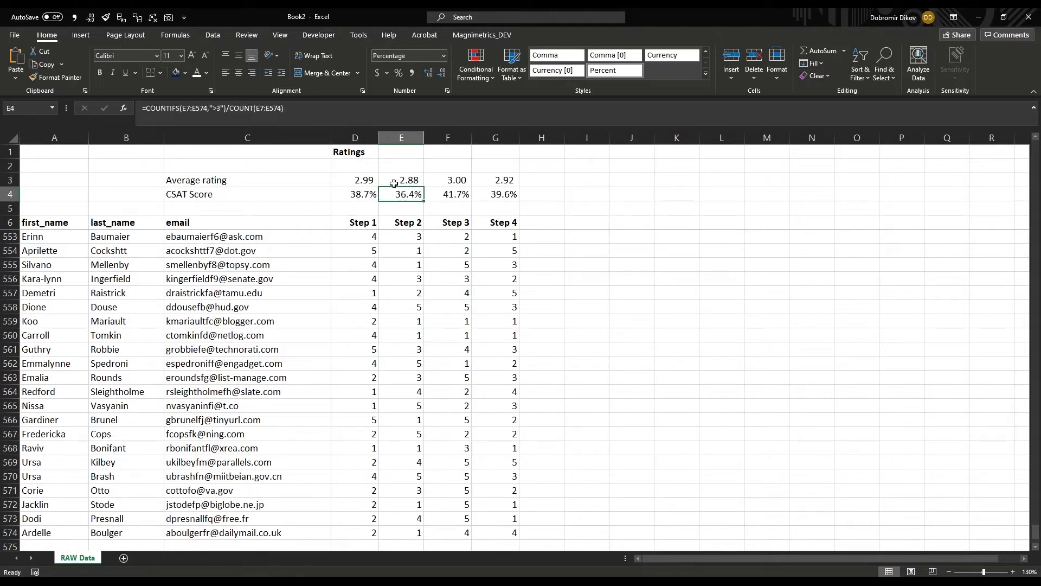
click(392, 180)
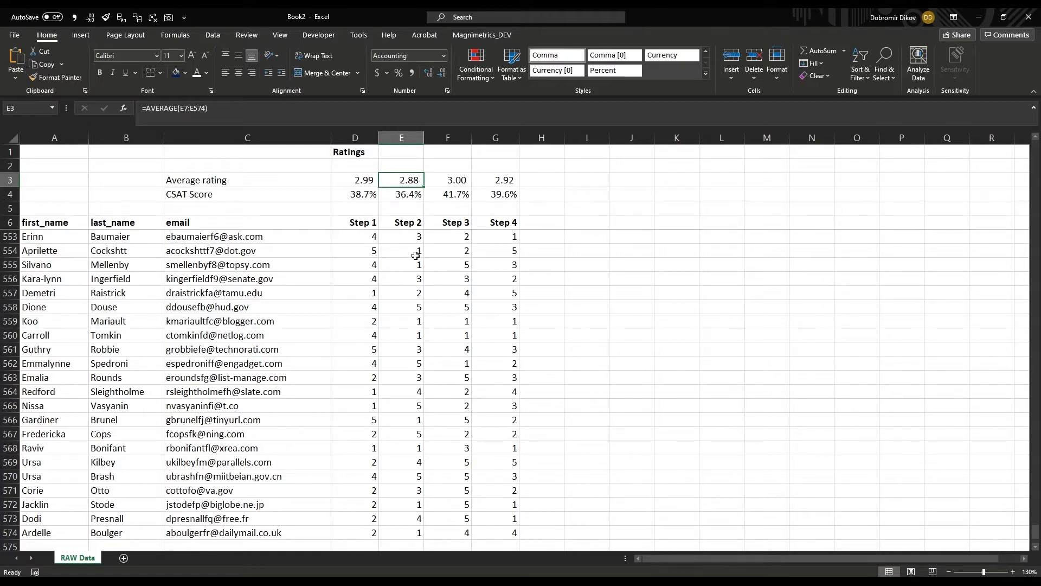
drag(363, 196, 510, 195)
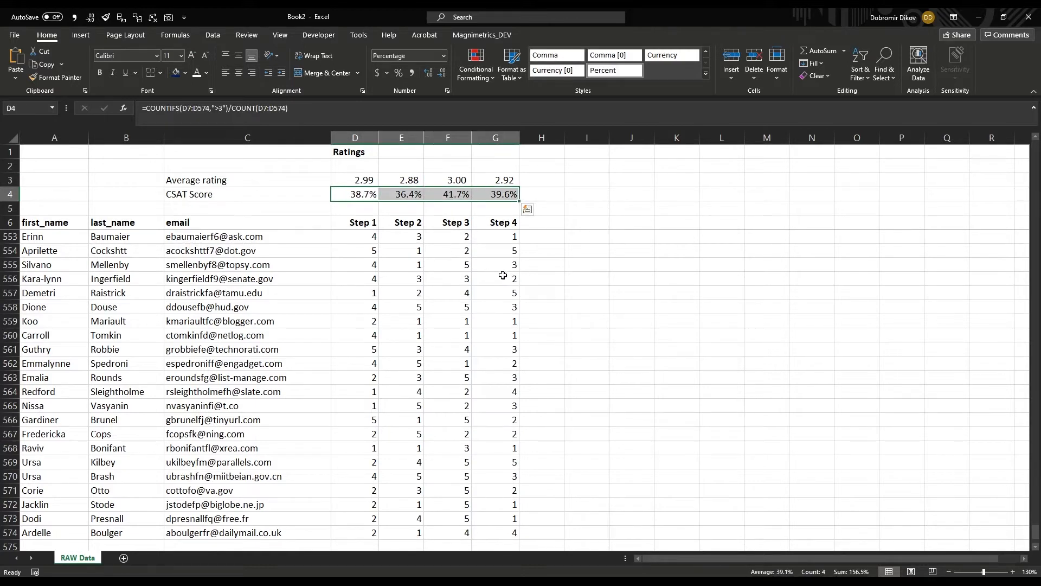
drag(355, 197, 507, 197)
Step: Start a new Step 1 rating formula in D7 with an IF testing whether RANDBETWEEN(1,10) is greater than 5
scroll(374, 321, up, 4)
scroll(373, 321, up, 20)
click(364, 224)
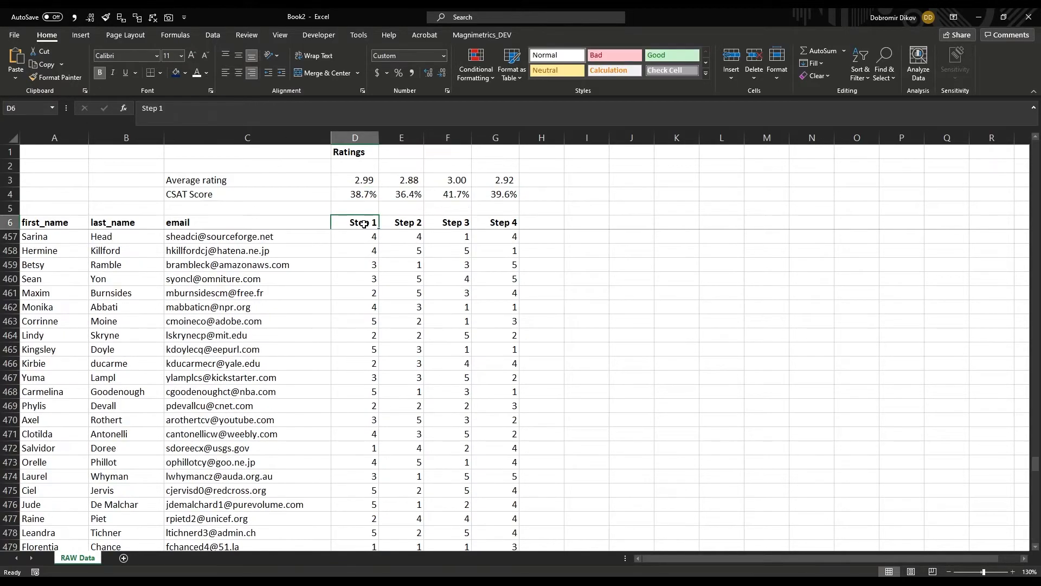
key(Down)
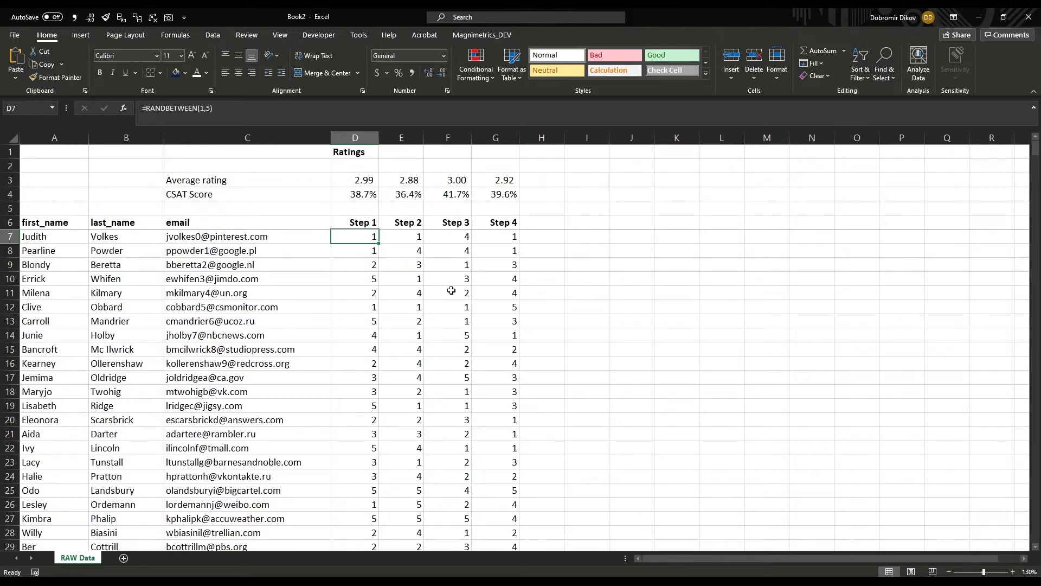
text(=)
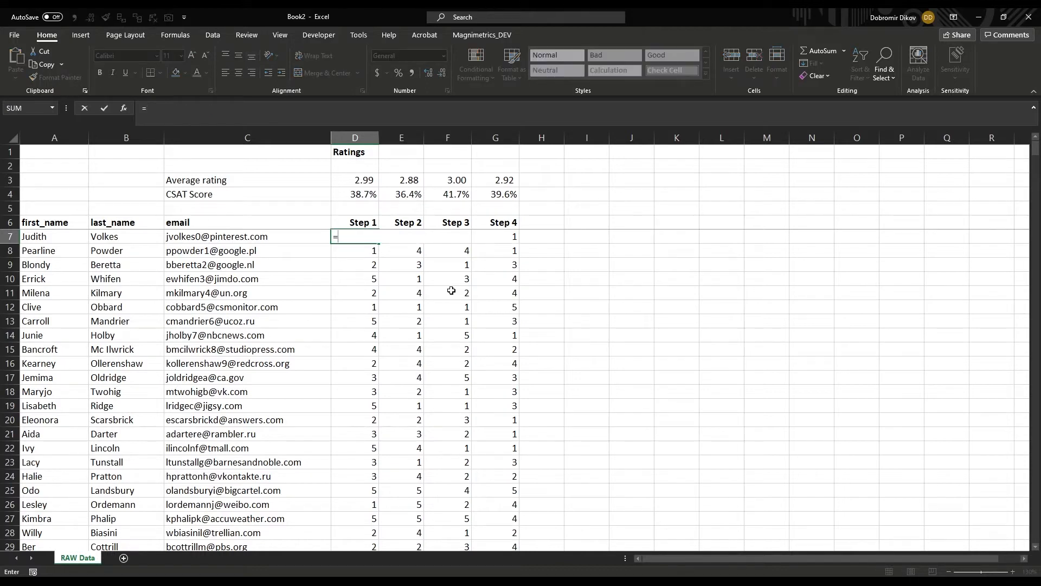
text(IF(randbe)
key(Tab)
text(1,10)>5)
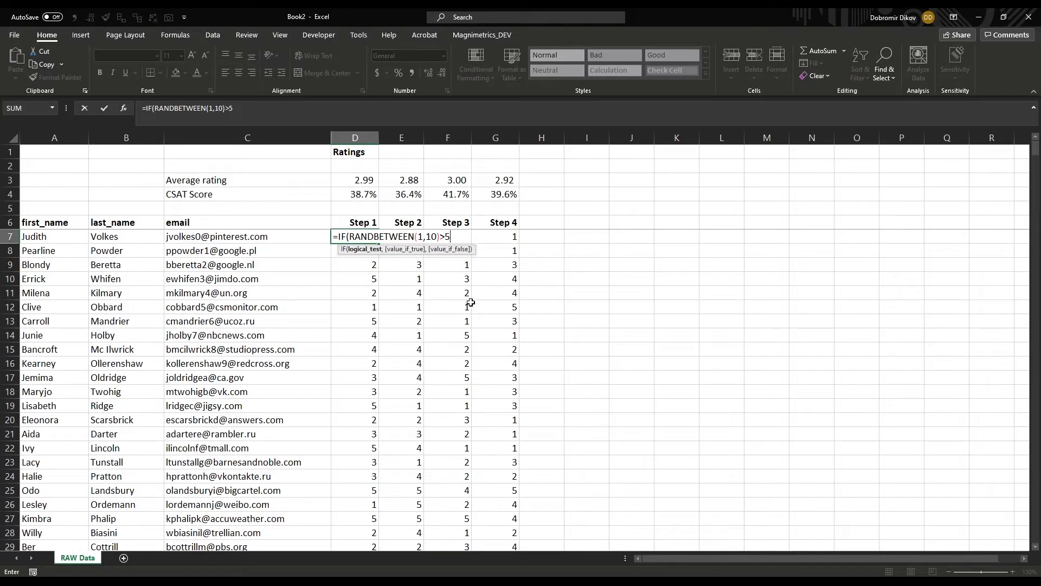
Step: Complete the D7 formula with 5 if true and RANDBETWEEN(1,5) if false, accepting the closing parenthesis correction
text(,5)
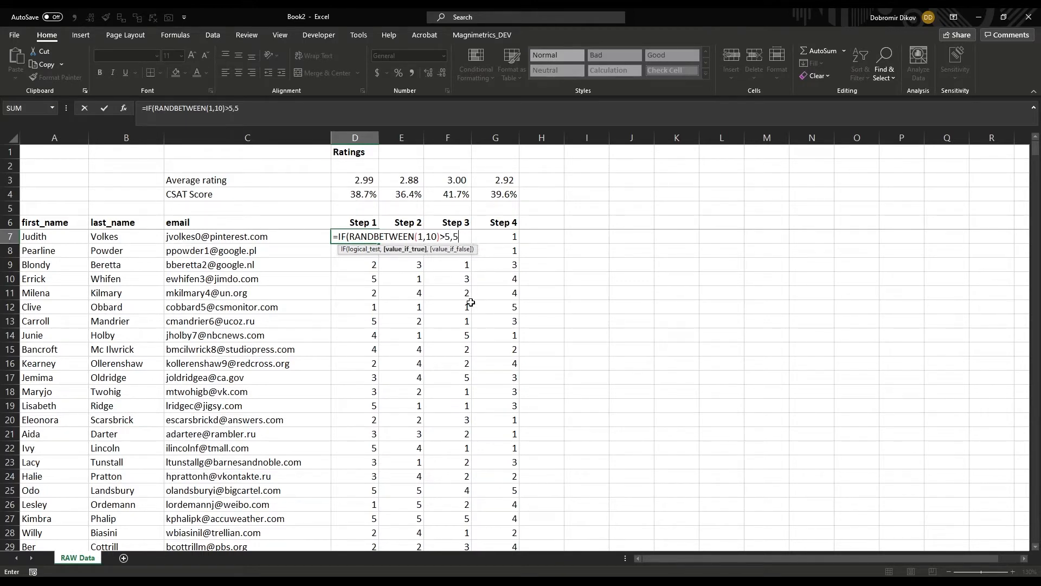
text(,randbe)
key(Tab)
text(1,5))
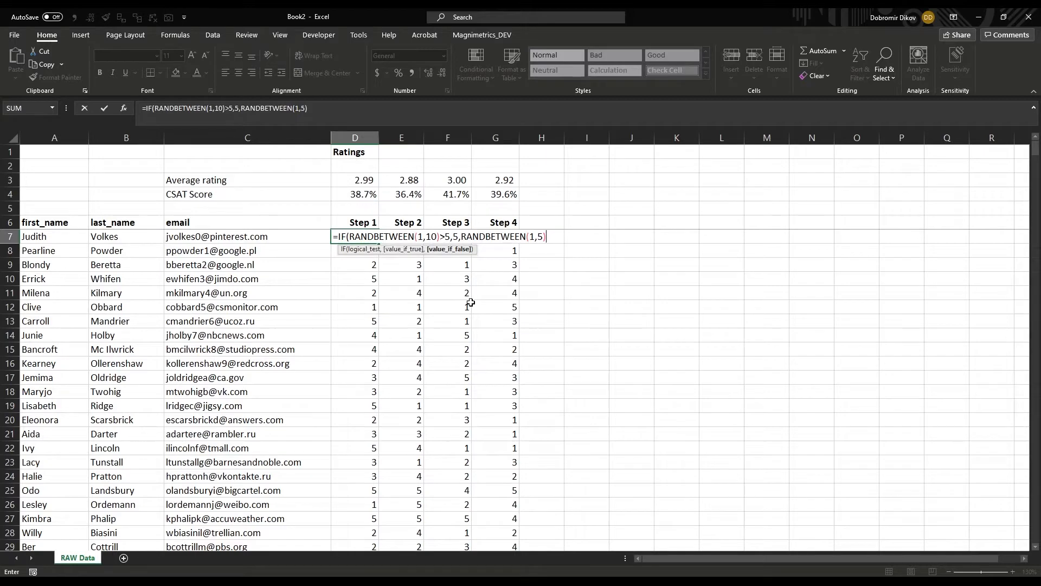
key(Return)
key(Return)
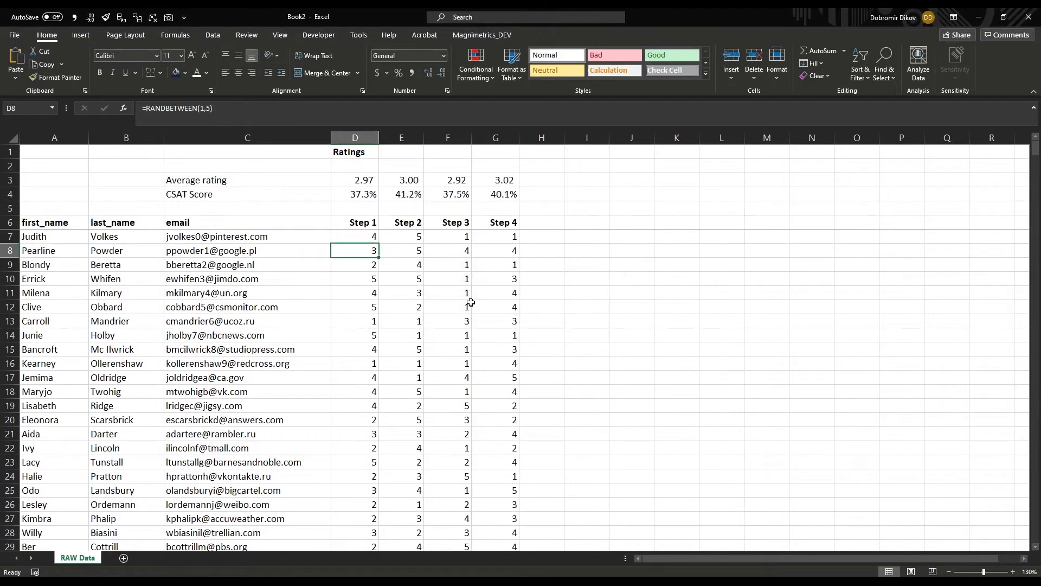
Step: Fill the D7 rating formula down the Step 1 column to D574
key(ctrl+shift+Down)
key(ctrl+q)
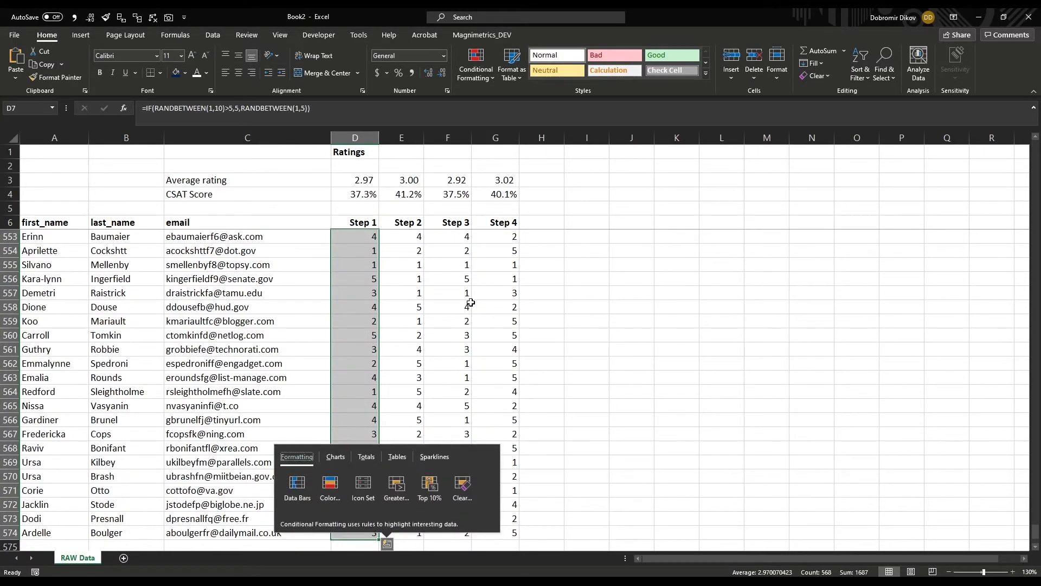
key(Escape)
key(ctrl+d)
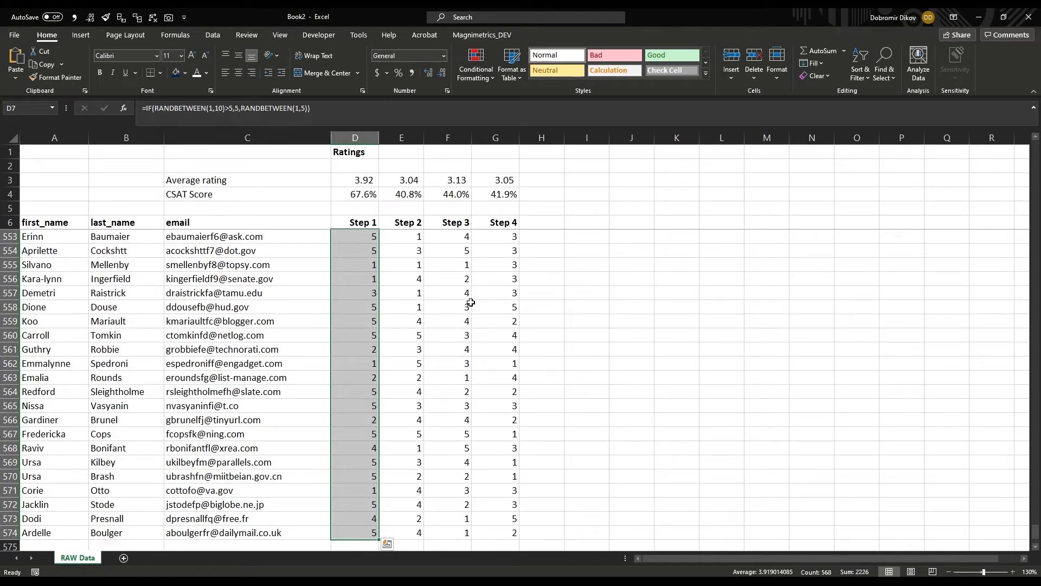
Step: Recalculate the sheet repeatedly and watch how the Step 1 average rating and CSAT score vary
key(Up)
key(Up)
key(Up)
key(Down)
key(Down)
key(Down)
key(Down)
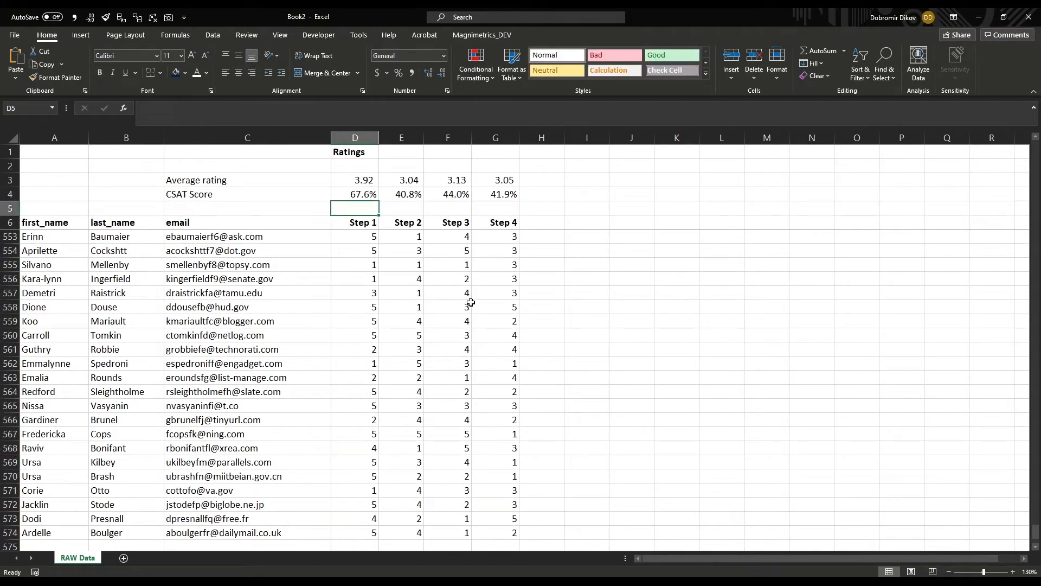
key(F9)
key(F9)
key(F9)
key(F9)
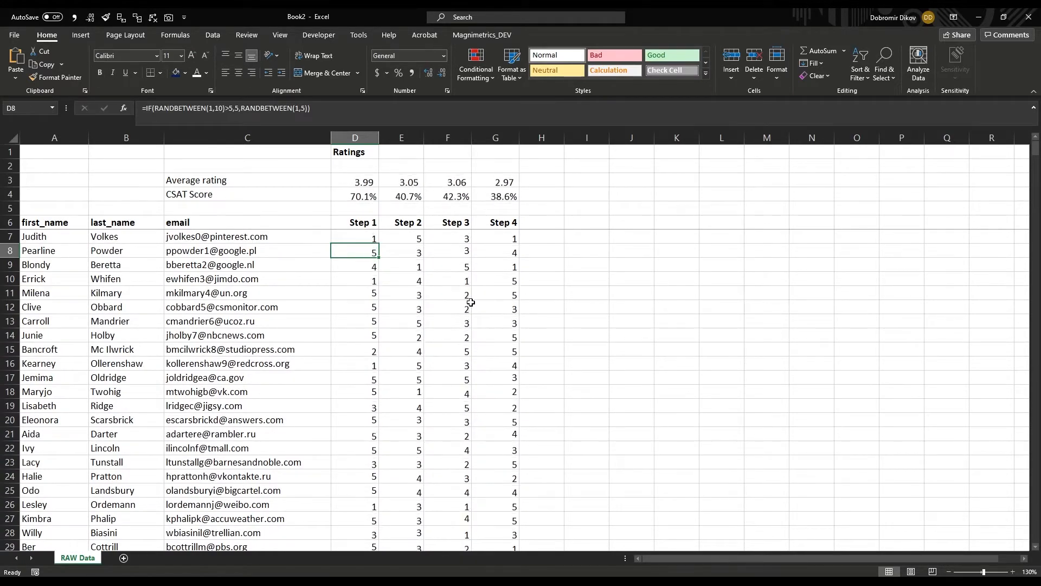
key(F9)
key(F9)
key(F9)
key(F9)
key(F9)
key(F9)
key(F9)
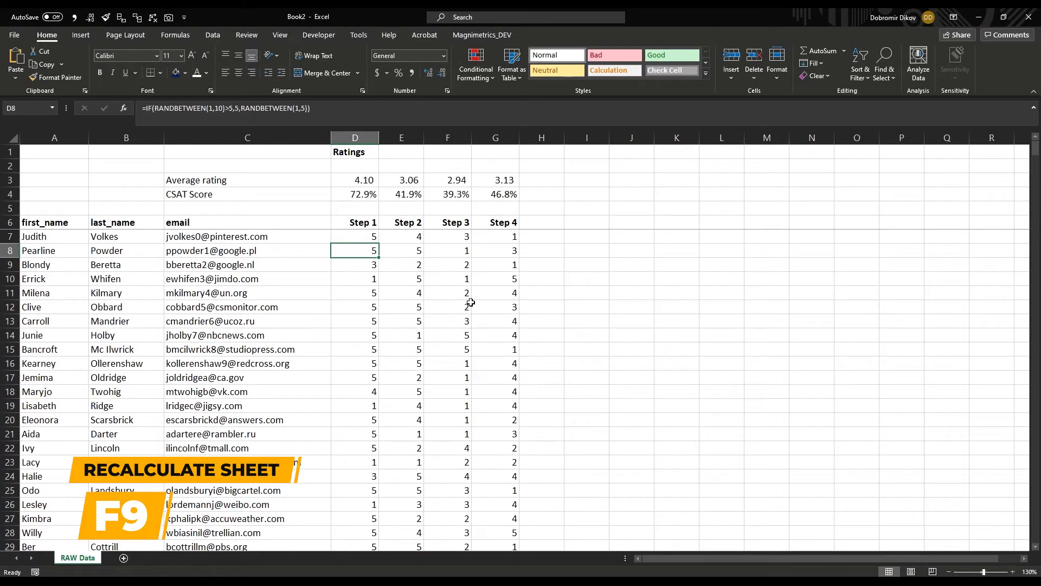
key(F9)
key(F9)
key(F9)
key(F9)
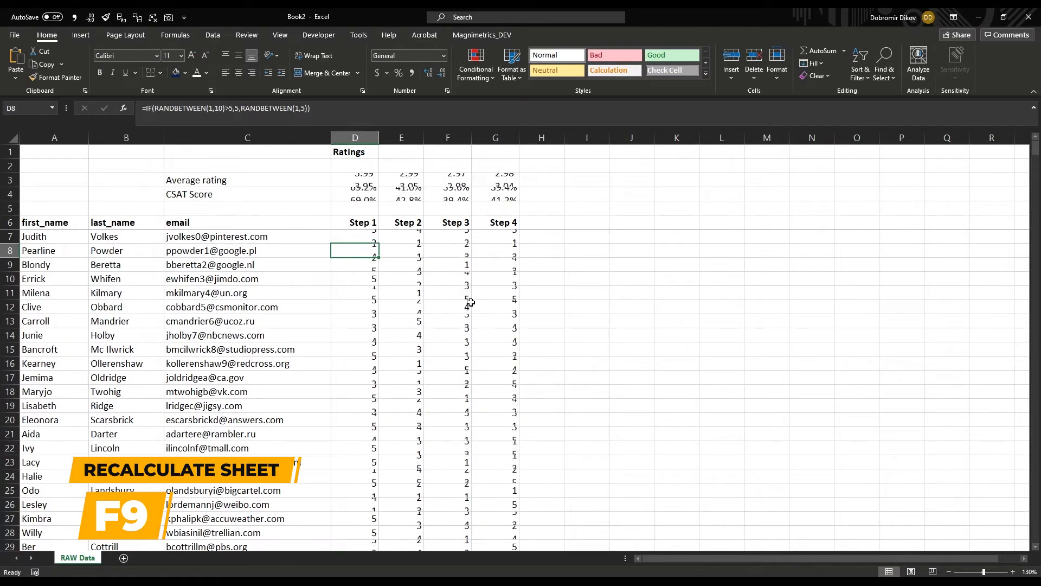
key(F9)
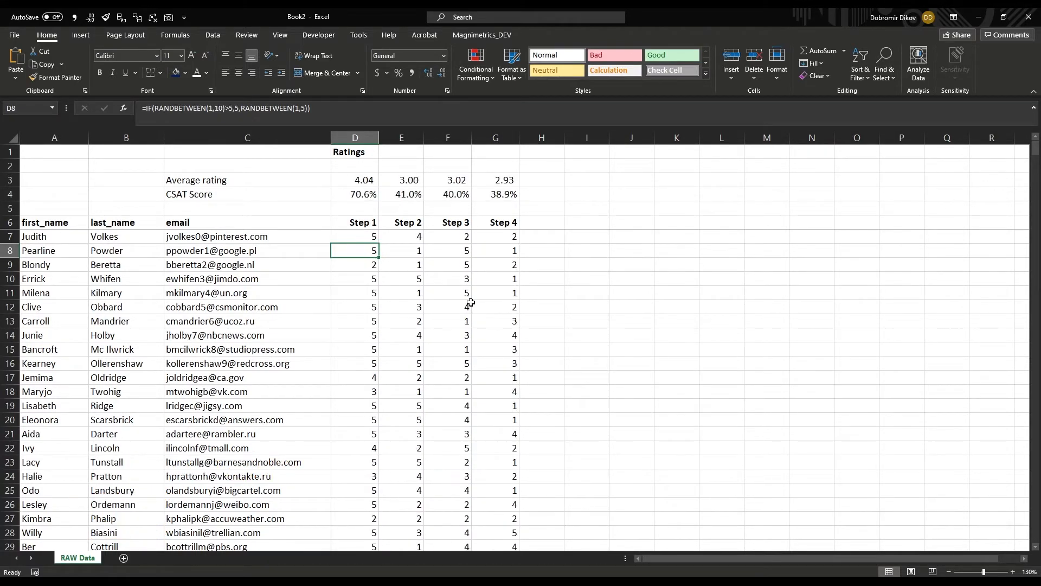
Step: Remove the true and false results from the D7 formula, keeping only =IF(RANDBETWEEN(1,10)>5,
key(Up)
key(F2)
key(Left)
key(Left)
key(Left)
key(Left)
key(Left)
key(Left)
key(Left)
key(Left)
key(Left)
key(Left)
key(Left)
key(Left)
key(Left)
key(Left)
key(Left)
key(Left)
key(Left)
key(Left)
key(Left)
key(shift+End)
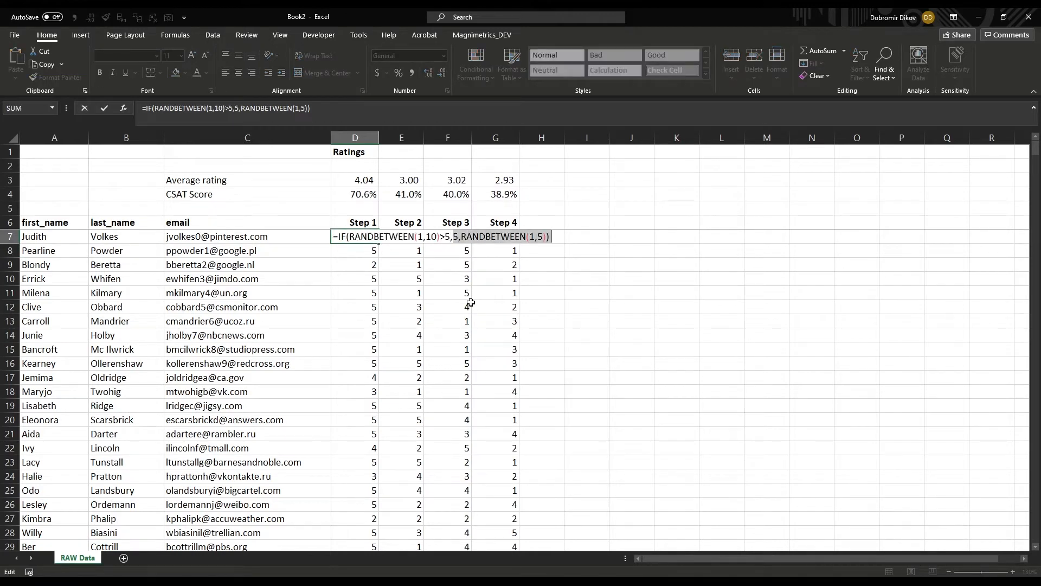
key(Delete)
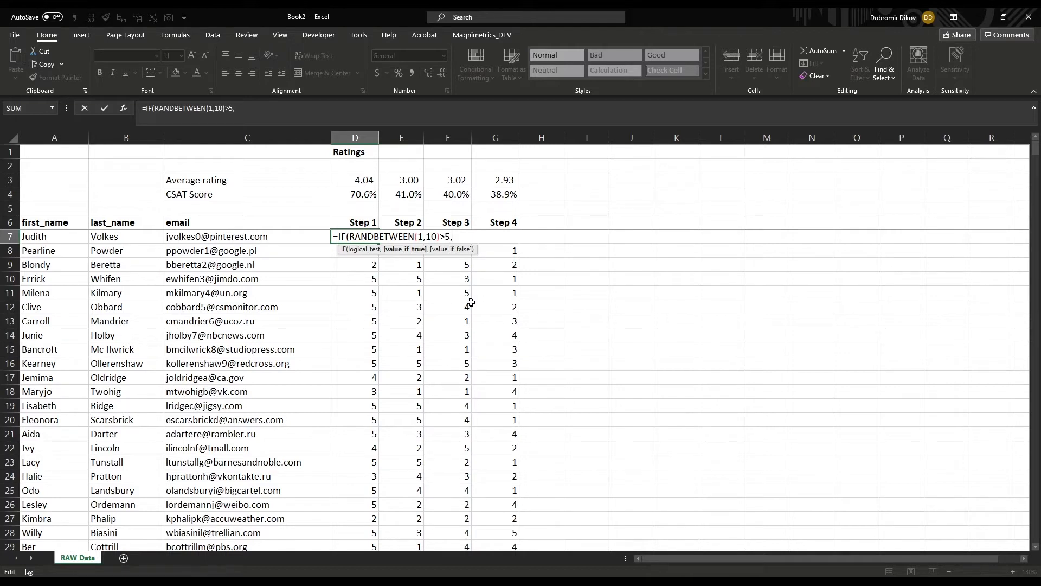
Step: Extend the D7 formula with 5 if true and a nested IF testing RANDBETWEEN(1,10)>6 if false
text(5, ran)
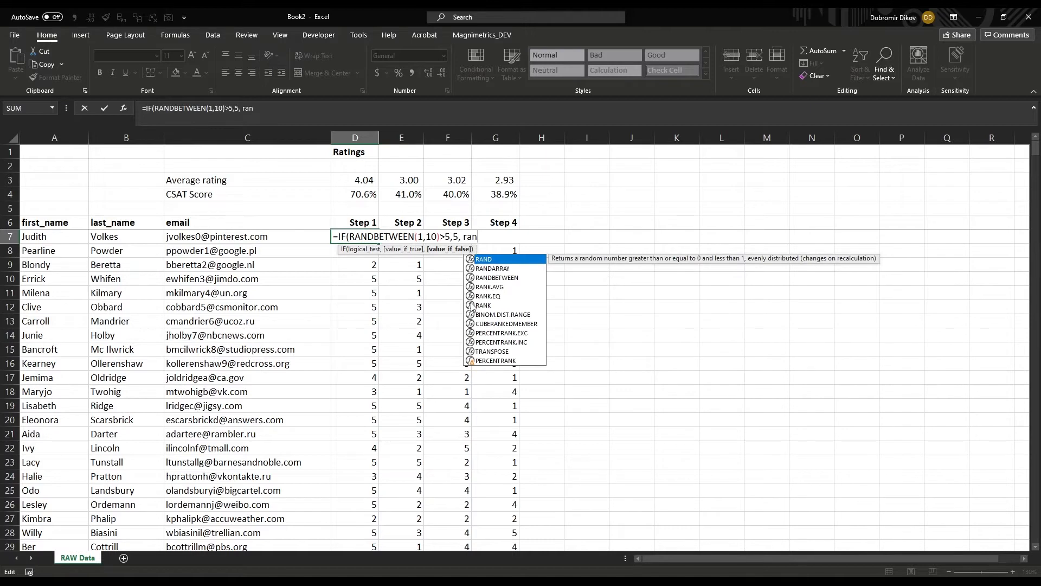
key(BackSpace)
key(BackSpace)
key(BackSpace)
key(BackSpace)
text(IF(randbe)
key(Tab)
text(1,10)>)
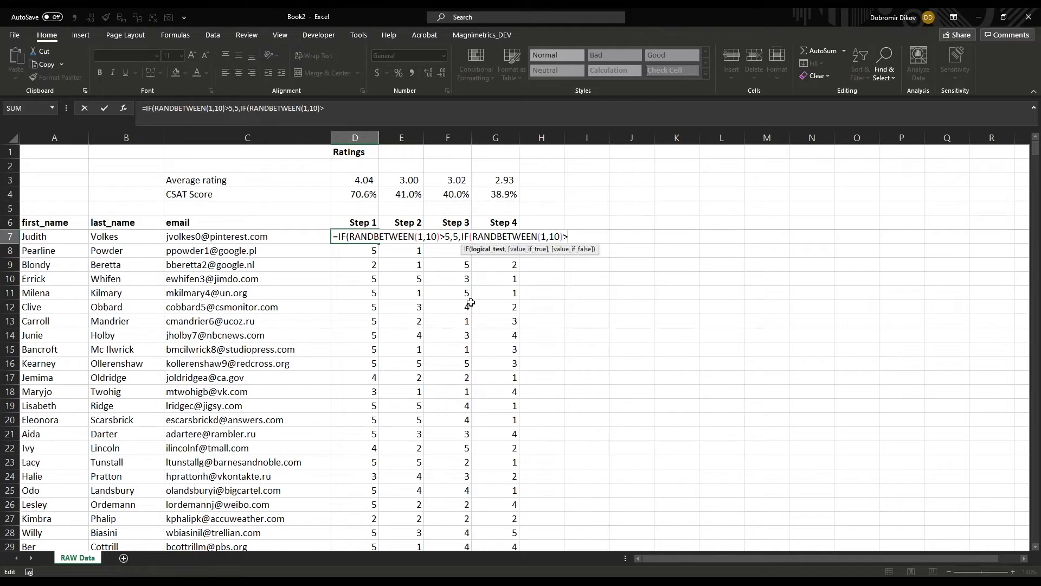
text(6,)
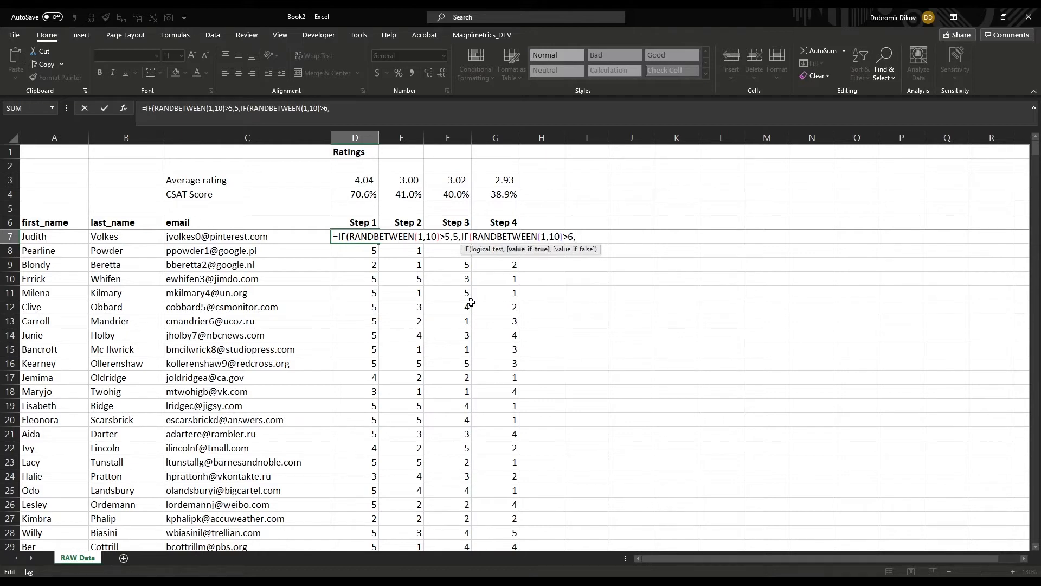
Step: Finish the nested IF in D7 with 4 if true and RANDBETWEEN(1,5) if false, accepting the parenthesis correction
text(4,randb)
key(Tab)
text(1,5)
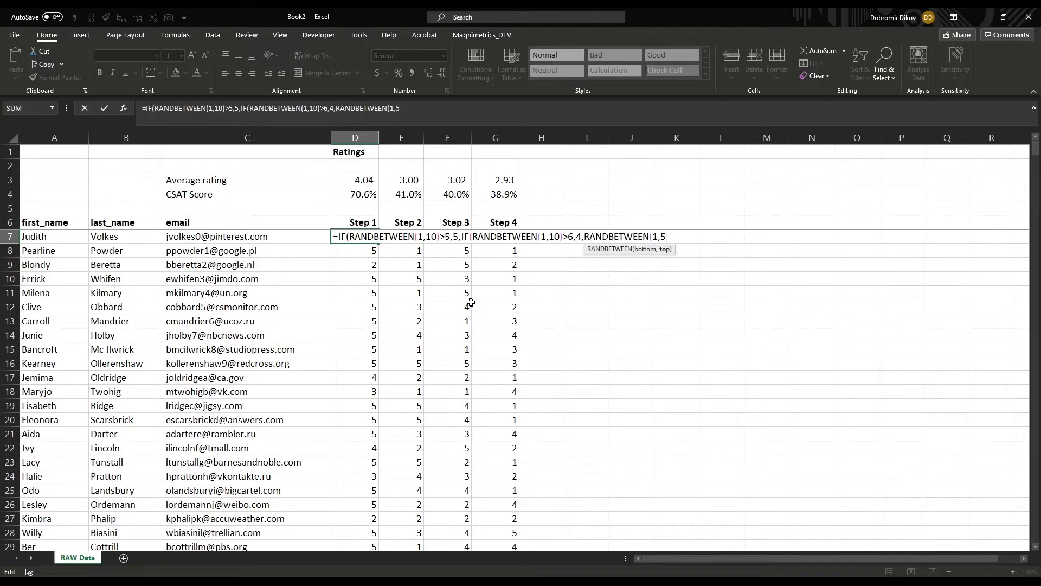
text()))
key(Return)
key(Return)
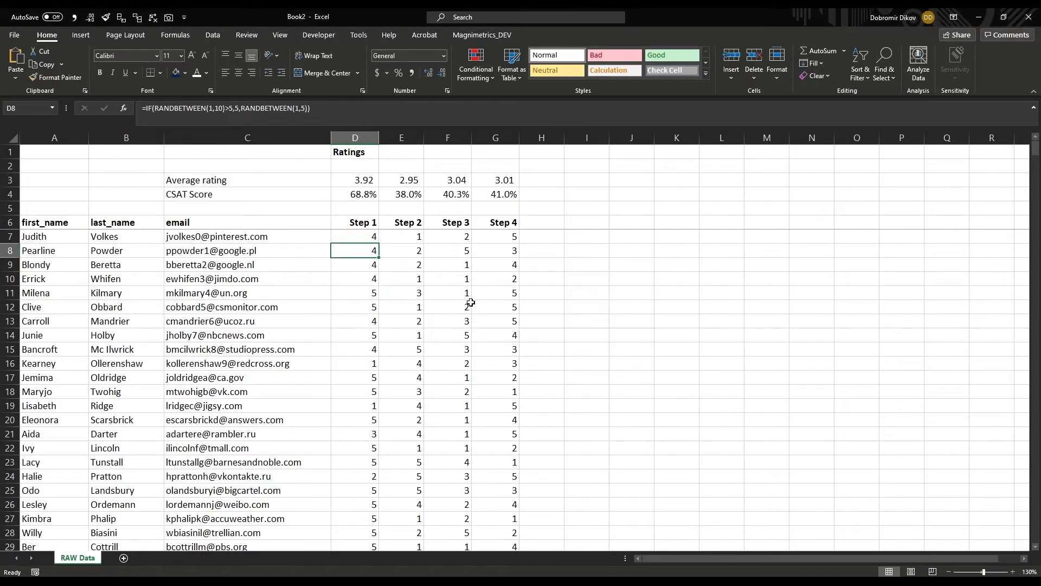
Step: Fill the nested IF formula from D7 down the Step 1 column to D574 and return to D7
key(Up)
key(ctrl+shift+Down)
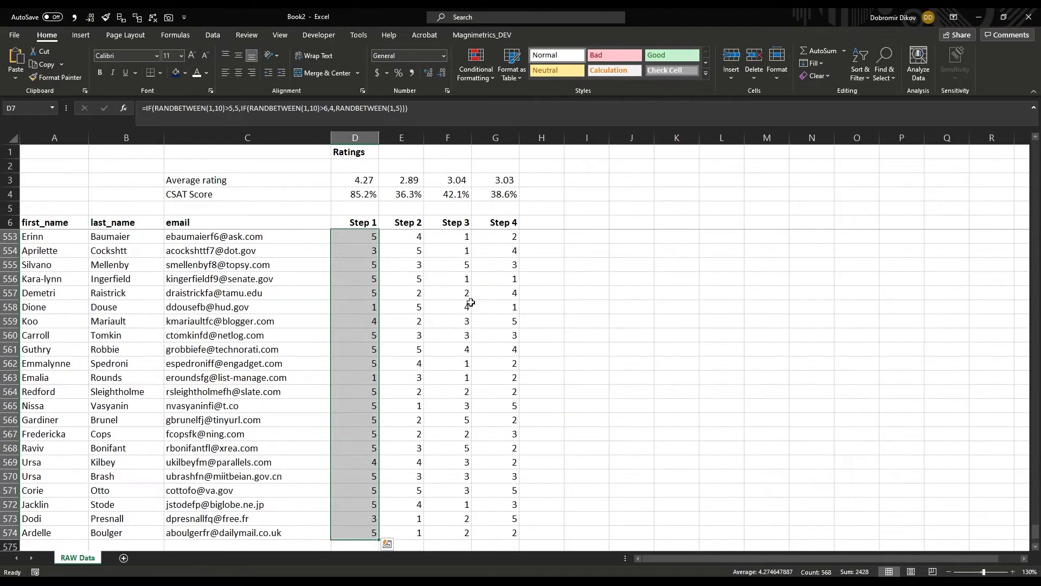
key(Up)
key(Down)
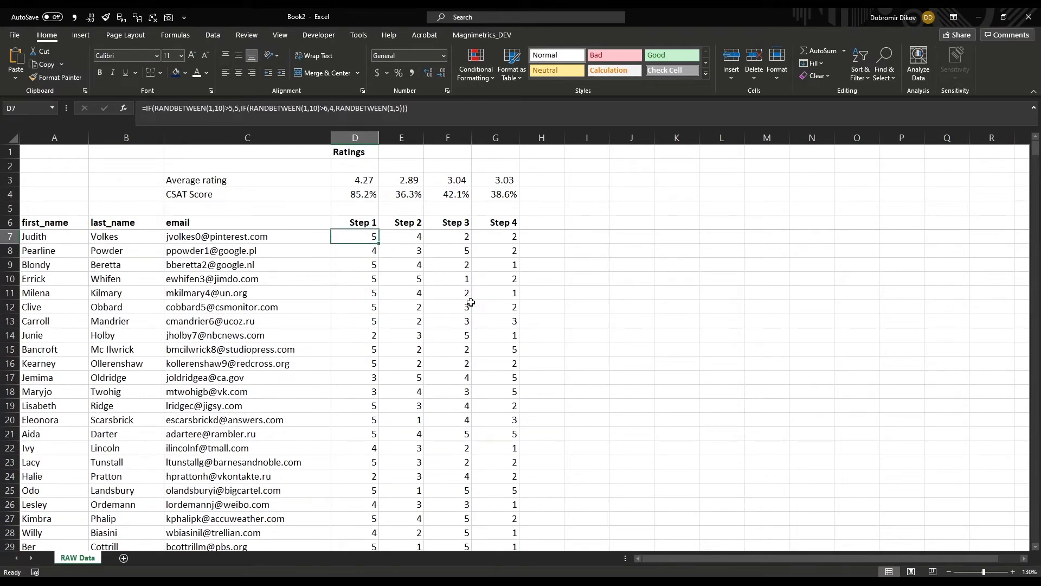
Step: Set the threshold of the nested IF in the D7 formula to 7
key(F2)
key(Left)
key(Left)
key(Left)
key(Left)
key(Left)
key(Left)
key(Left)
key(Left)
key(Left)
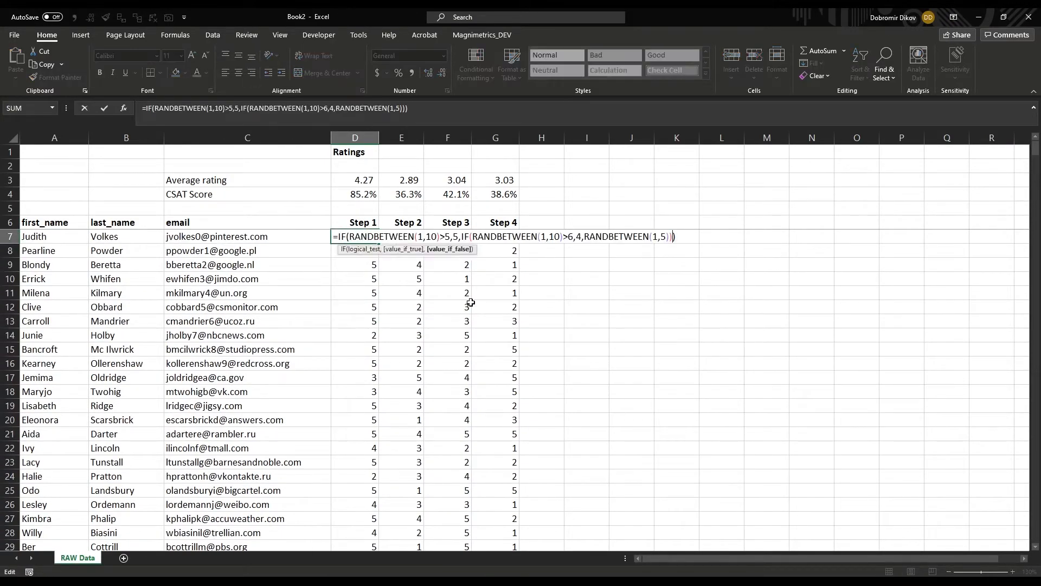
key(Left)
key(Left)
key(Left)
key(Left)
key(Left)
key(Left)
key(Left)
key(Left)
key(Left)
key(Left)
key(Left)
key(Left)
key(Left)
key(shift+Right)
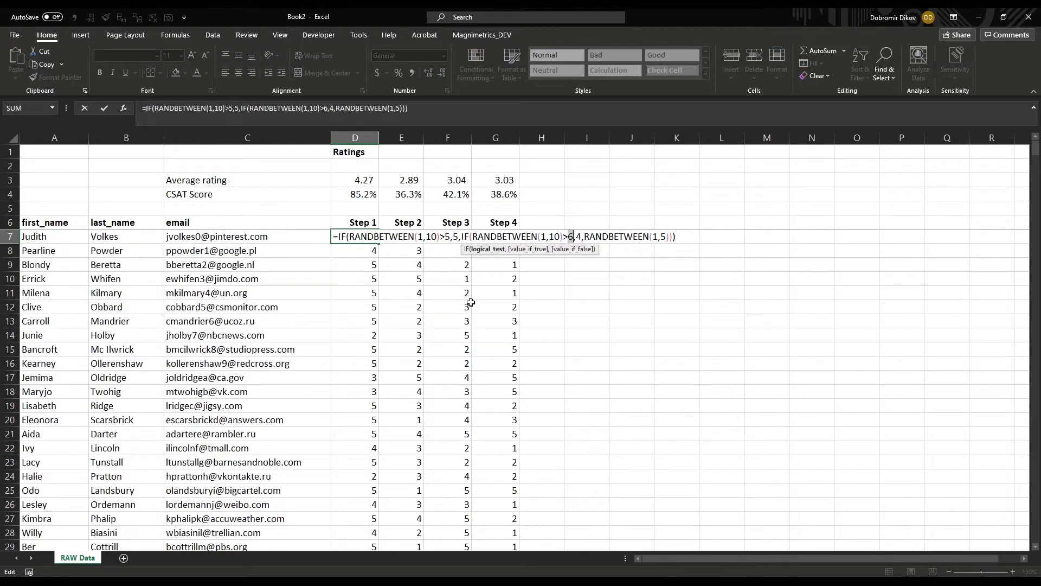
text(7)
Step: Set the threshold of the outer IF in D7 to 6 and commit the formula with D7 still selected
key(Left)
key(Left)
key(Left)
key(Left)
key(Left)
key(Left)
key(Left)
key(Left)
key(Left)
key(Left)
key(Left)
key(Left)
key(Left)
key(Left)
key(Left)
key(Left)
key(shift+Left)
text(6)
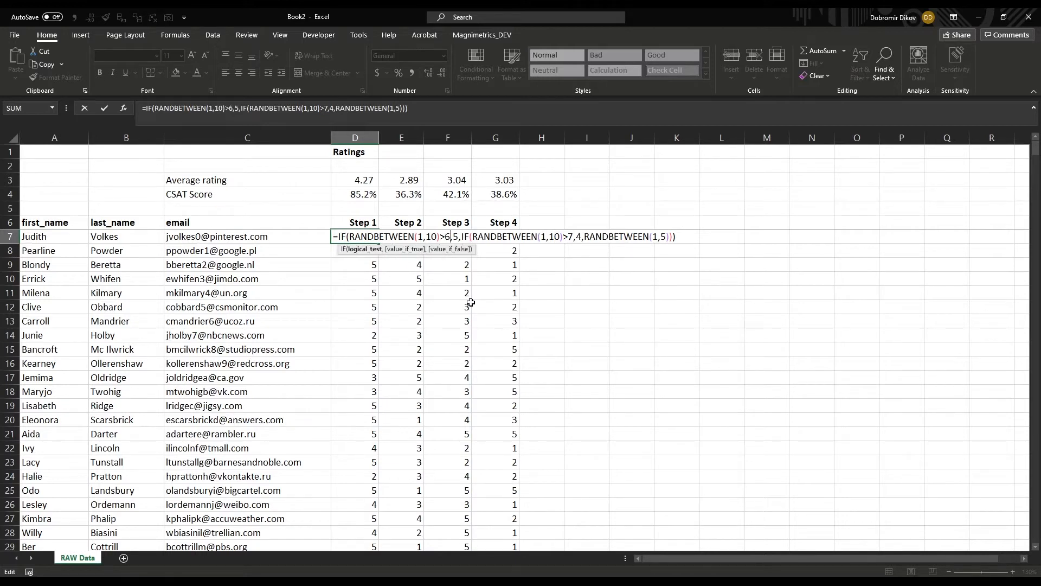
key(Right)
key(Right)
key(ctrl+Return)
Step: Fill the D7 formula with thresholds 6 and 7 down to D574 and return to D7
key(ctrl+shift+Down)
key(ctrl+d)
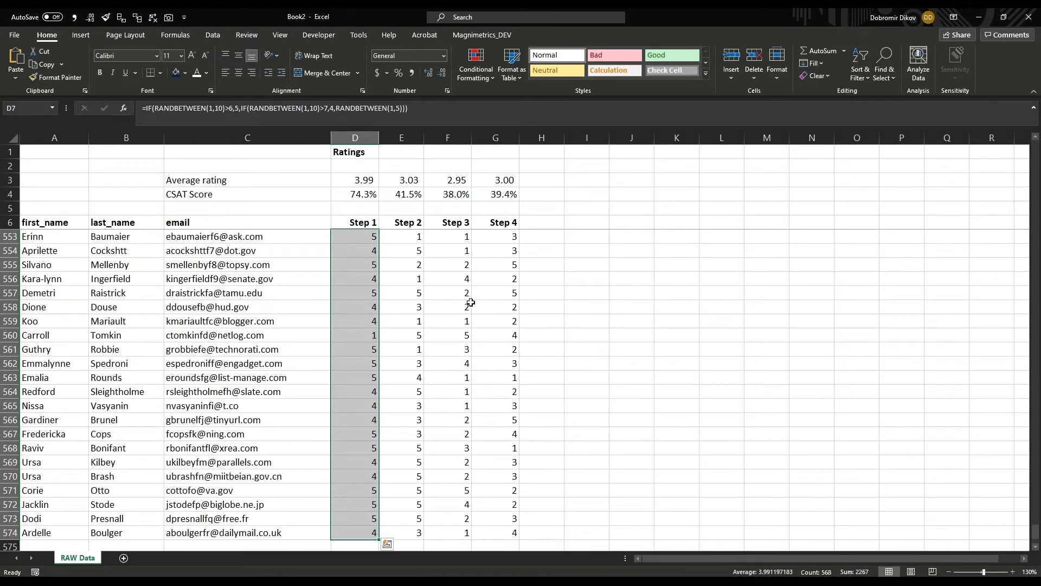
key(Up)
key(Down)
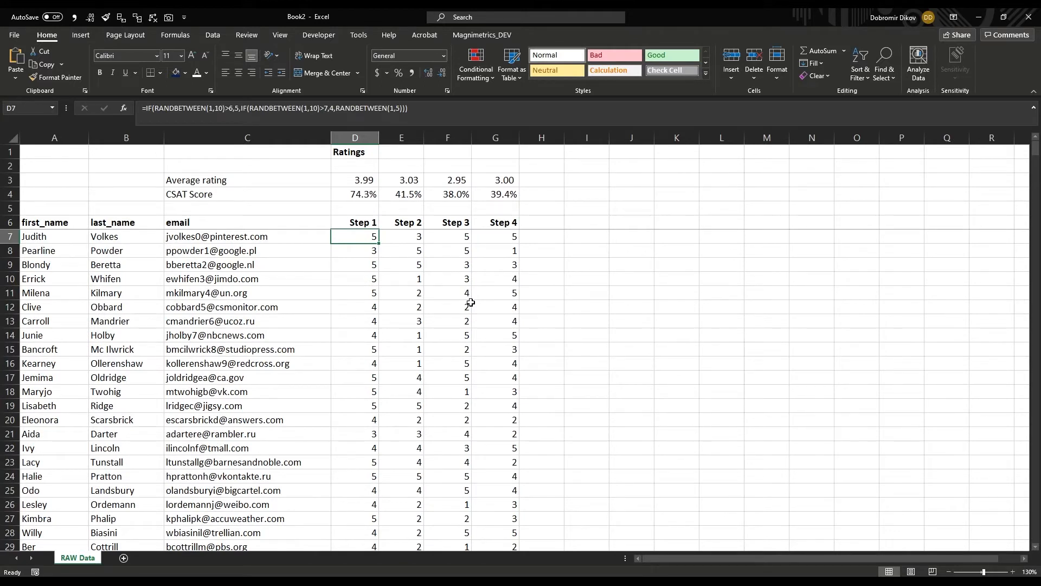
Step: Recalculate the sheet several times to check the Step 1 results with the new thresholds
key(F9)
key(F9)
key(F9)
key(F9)
key(F9)
key(F9)
key(F9)
key(F9)
key(Up)
key(Down)
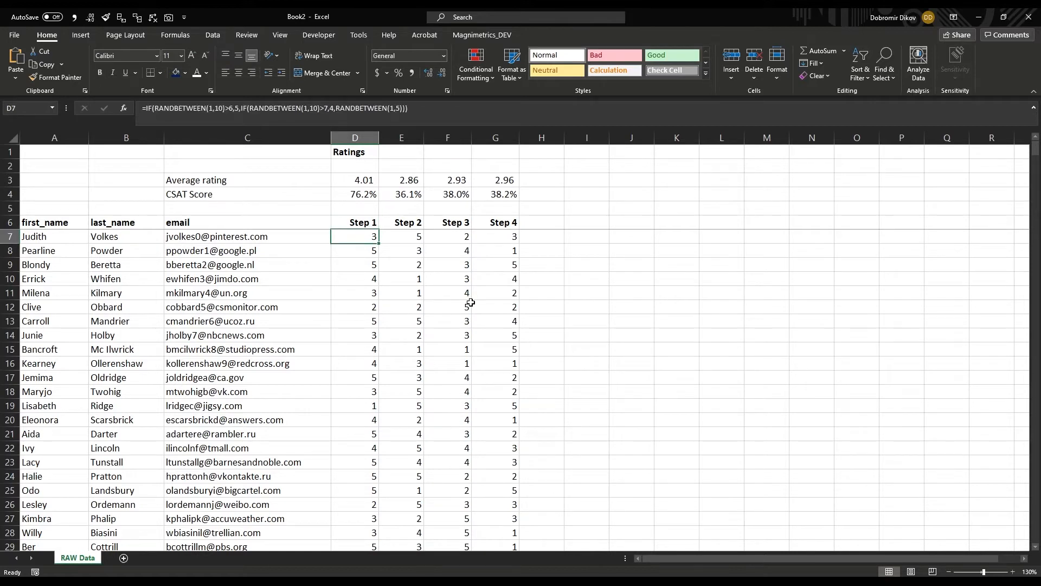
Step: Fill the Step 1 rating formulas in D7:D574 right across the Step 2 to Step 4 columns
key(Up)
key(Down)
key(ctrl+shift+Down)
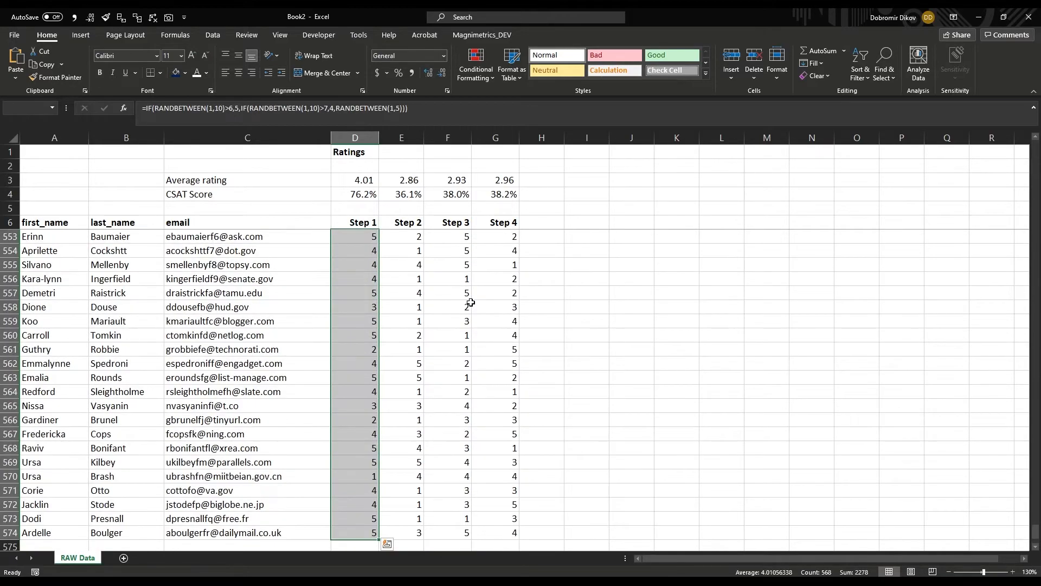
key(shift+Right)
key(shift+Right)
key(shift+Right)
key(ctrl+r)
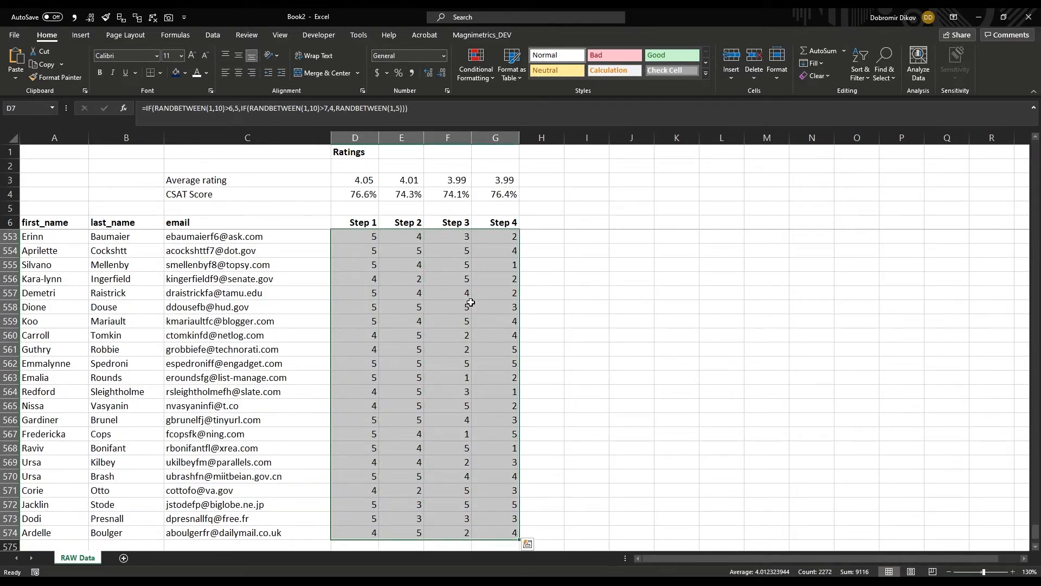
key(Up)
key(Down)
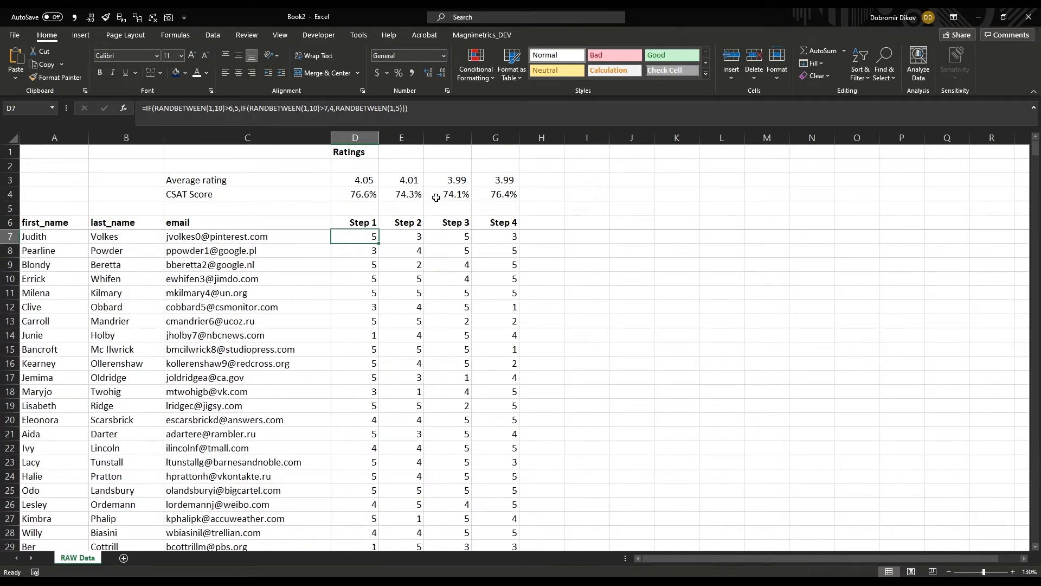
key(Right)
key(Up)
key(Down)
key(Up)
key(Up)
key(Up)
key(Up)
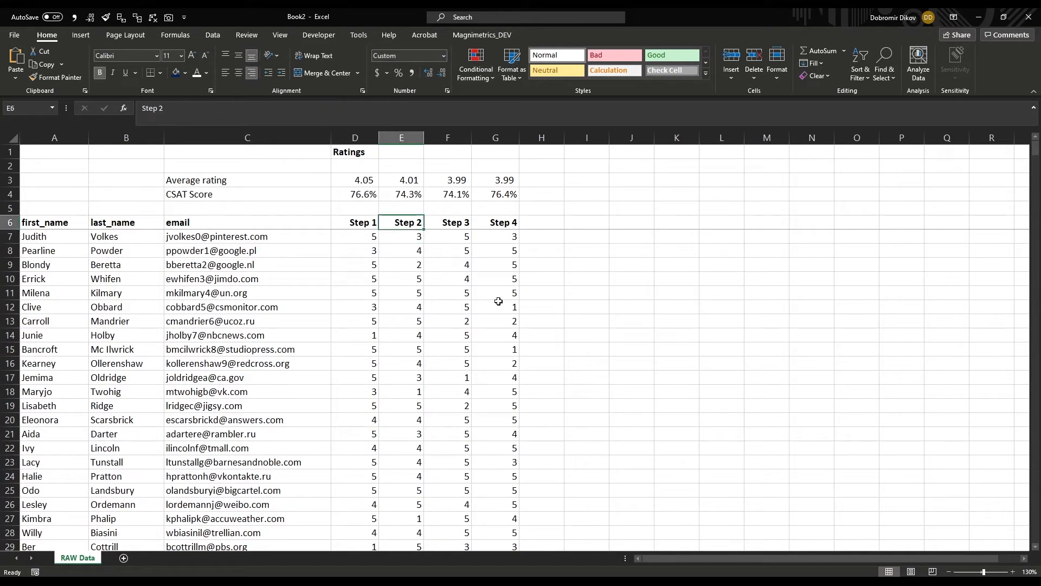
Step: Recalculate the sheet several times to draw new random ratings for all four steps
key(Left)
key(Right)
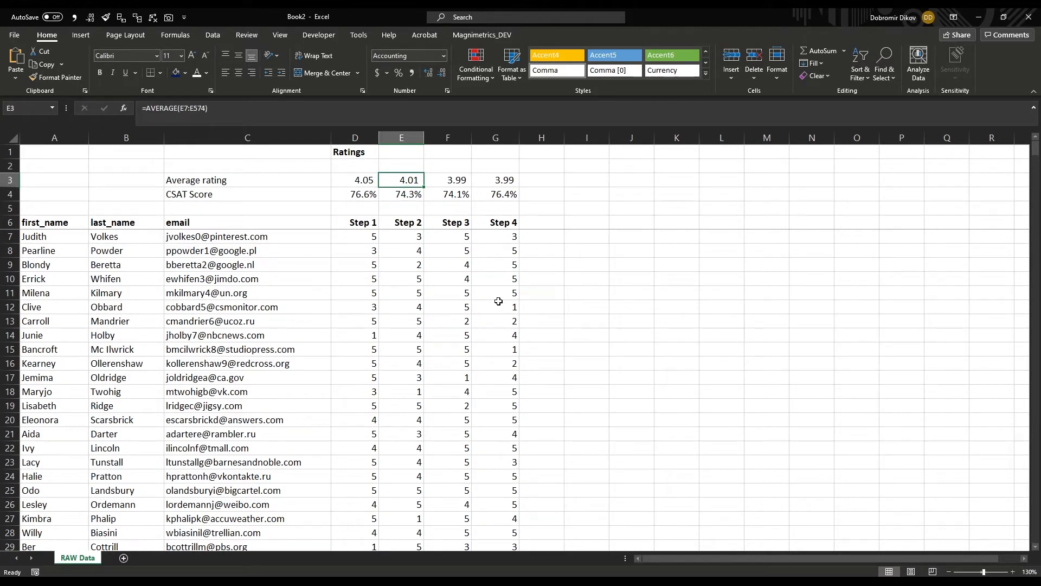
key(Down)
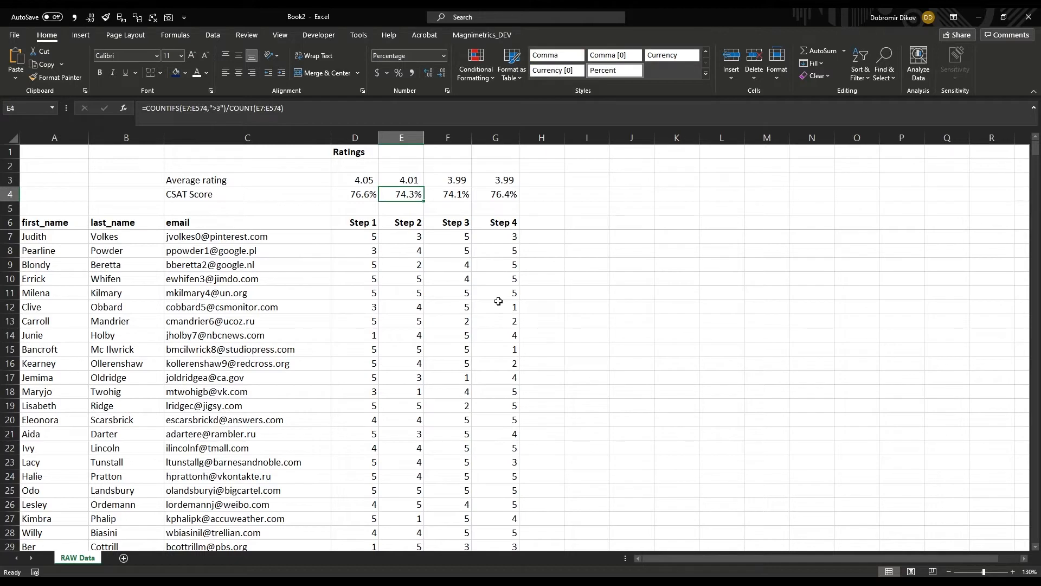
key(Up)
key(F9)
key(F9)
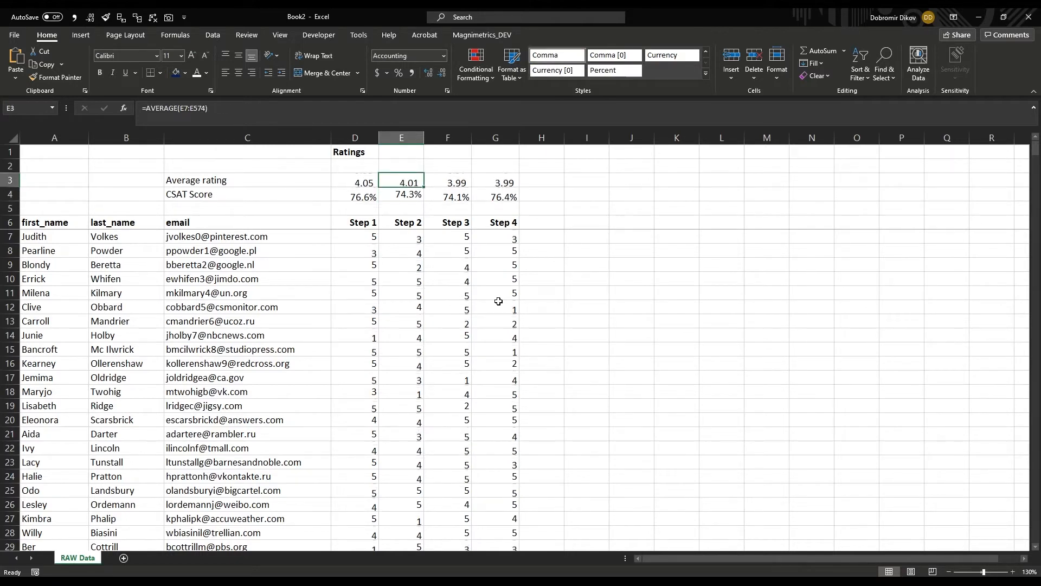
key(F9)
key(F9)
key(F9)
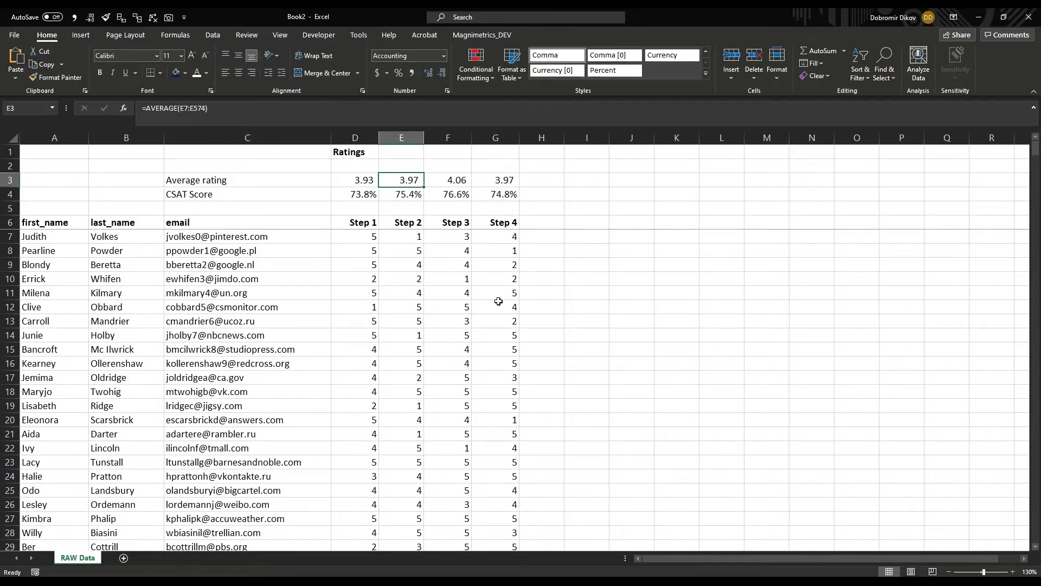
Step: Compare the CSAT scores of the four steps in D4:G4
key(Down)
key(Left)
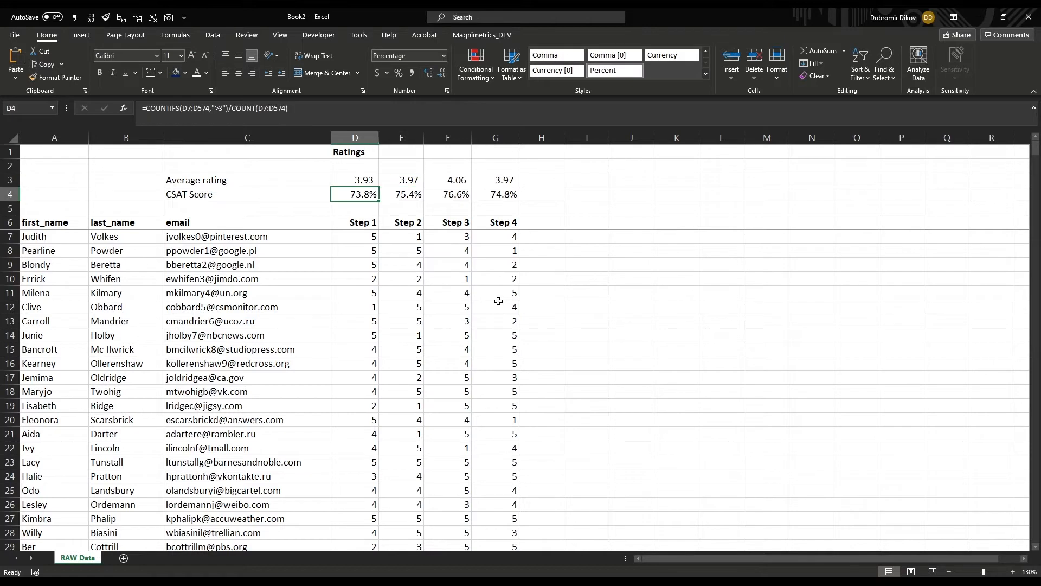
key(Right)
key(Right)
key(Right)
key(Left)
key(Left)
key(Left)
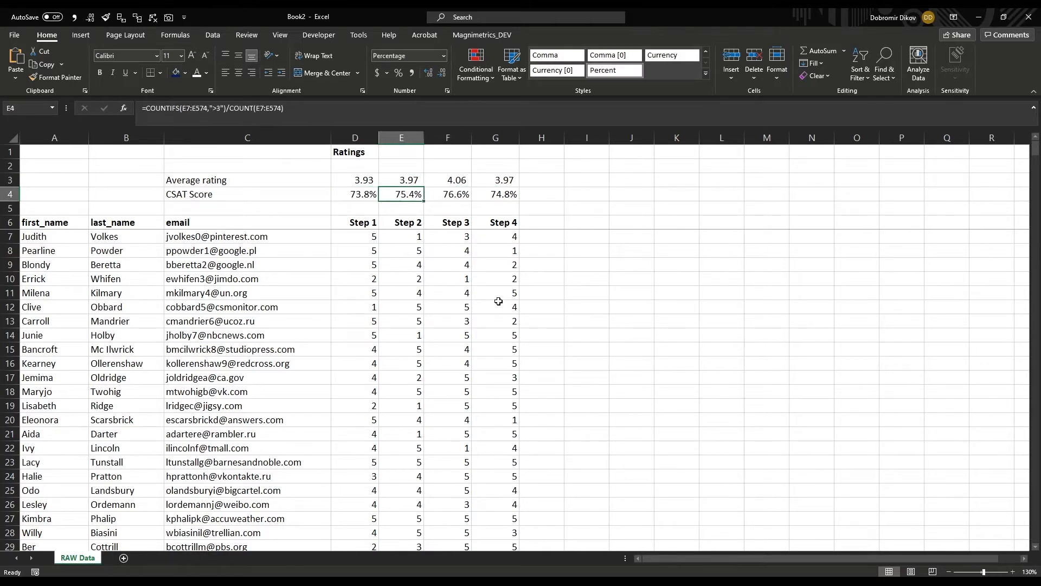
Step: Replace the rating formulas in D7:G574 with their current values by copying and pasting the range as values
key(Down)
key(Down)
key(Down)
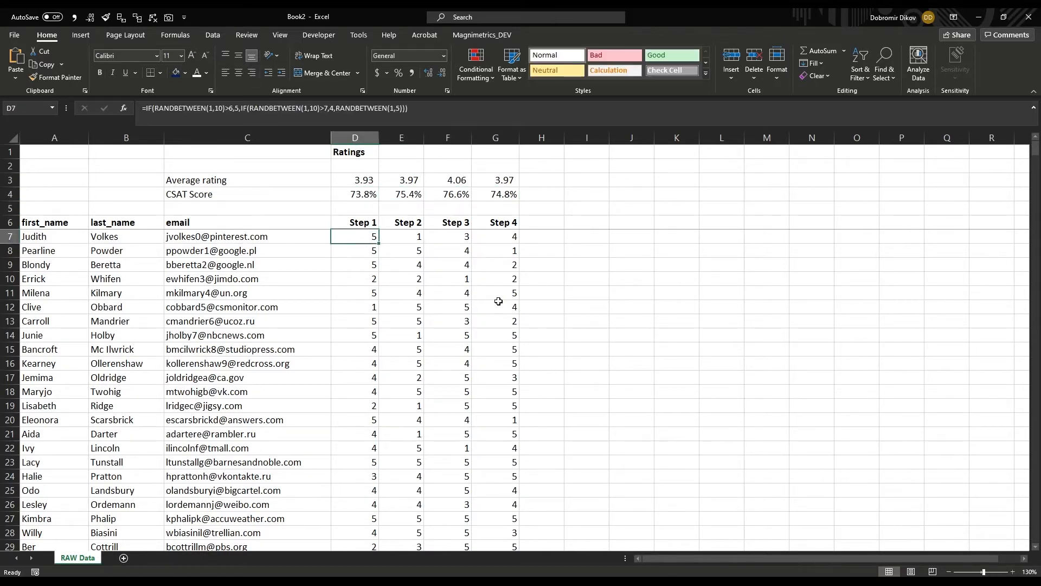
key(shift+Right)
key(shift+Right)
key(shift+Right)
key(ctrl+shift+Down)
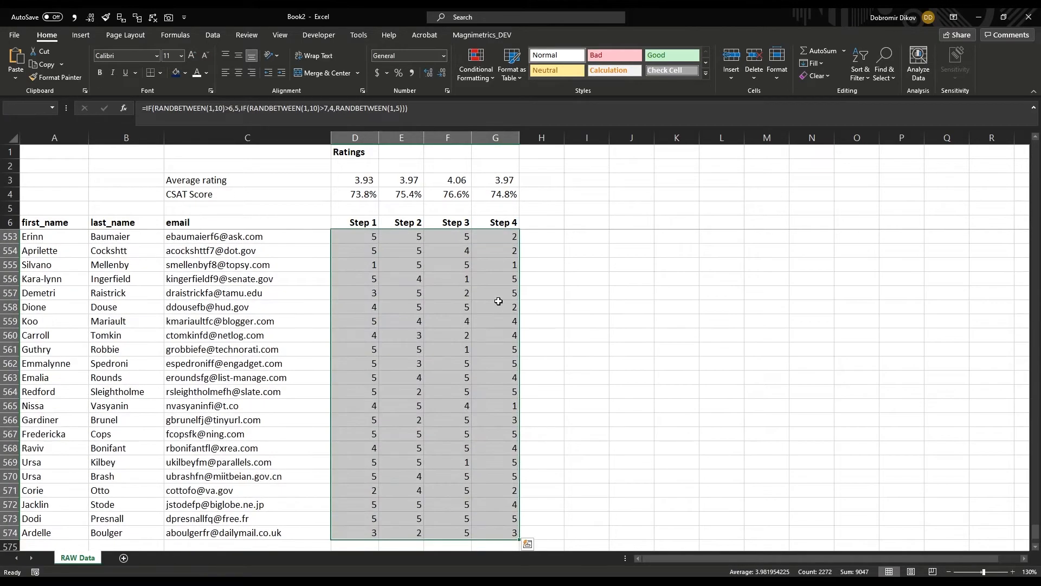
key(ctrl+c)
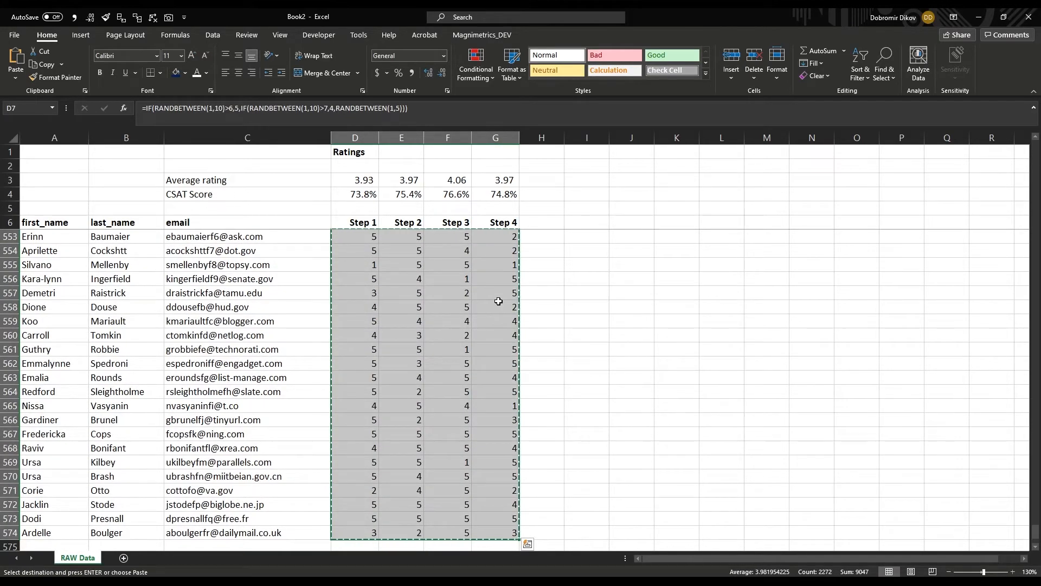
Step: Review the CSAT scores across row 4 with the ratings fixed as values
key(Up)
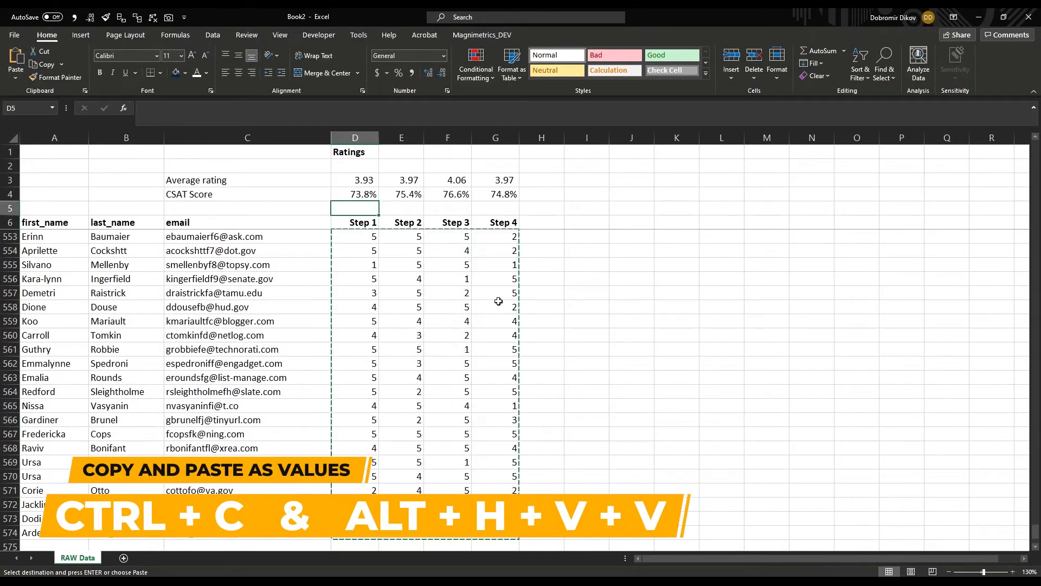
key(Up)
key(Up)
key(Right)
key(Right)
key(Right)
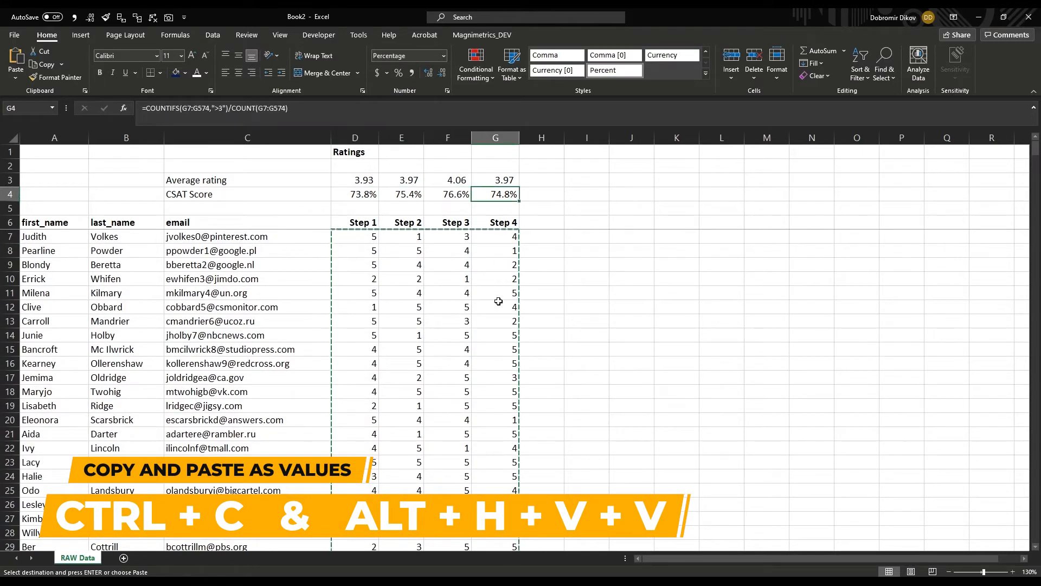
key(Left)
key(Left)
Step: Move the Step 2 to Step 4 block in E3:G574 one column right, to F3:H574
key(Up)
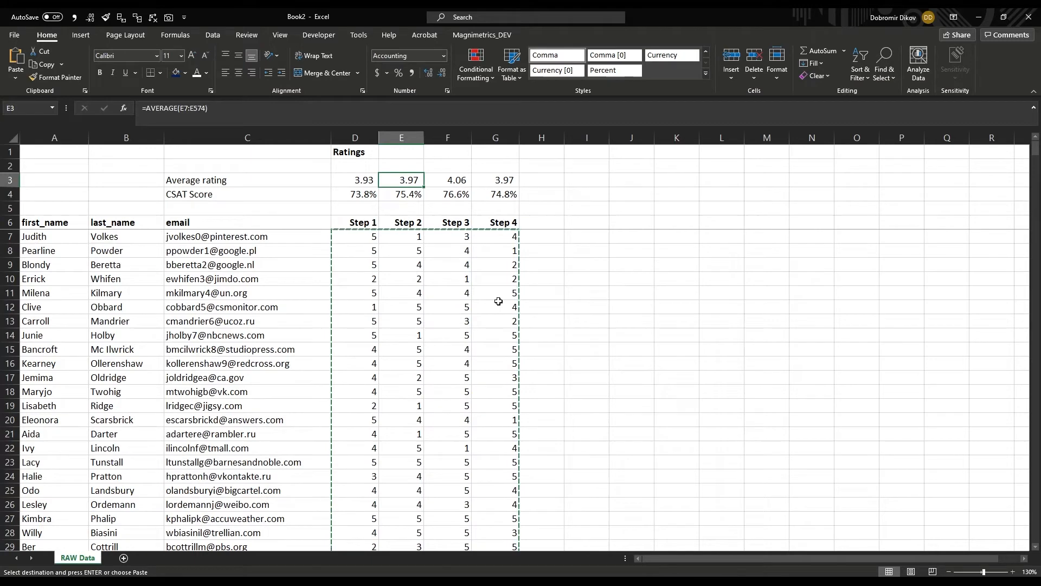
key(shift+Right)
key(shift+Right)
key(shift+Down)
key(ctrl+shift+Down)
key(ctrl+c)
key(Right)
key(Return)
Step: Move the Step 4 data in H3:H574 into the empty column starting at E3
key(Right)
key(Right)
key(shift+Down)
key(ctrl+shift+Down)
key(ctrl+shift+Down)
key(ctrl+x)
key(Left)
key(Left)
key(Left)
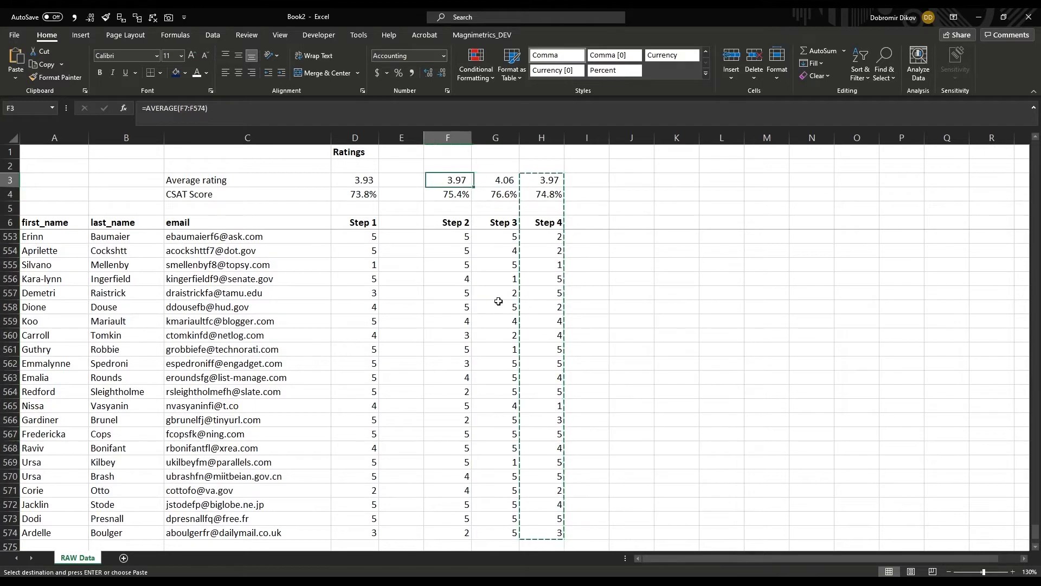
key(Return)
Step: Check the CSAT scores in row 4 in the new column order
key(Down)
key(Down)
key(Left)
key(Up)
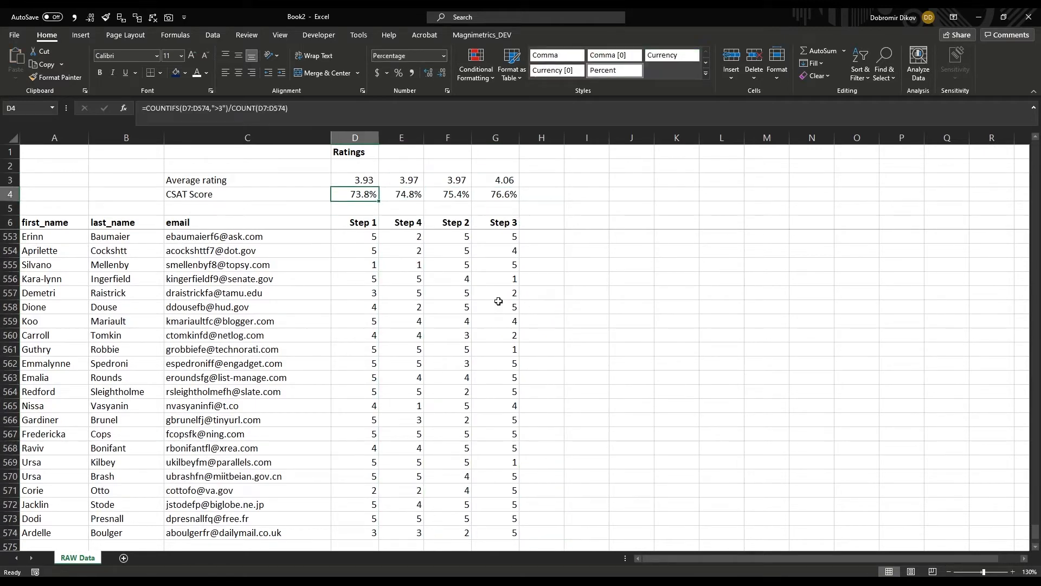
key(Right)
key(Right)
key(Right)
key(Left)
Step: Rename the header in E6 to Step 3 and the header in G6 to Step 4
key(Down)
key(Down)
key(Down)
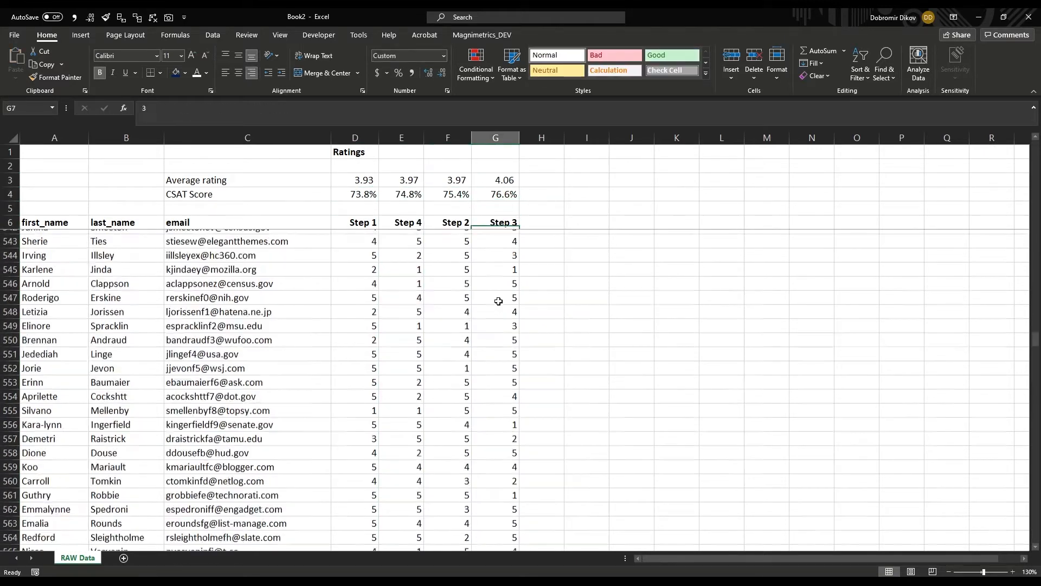
key(Up)
key(Left)
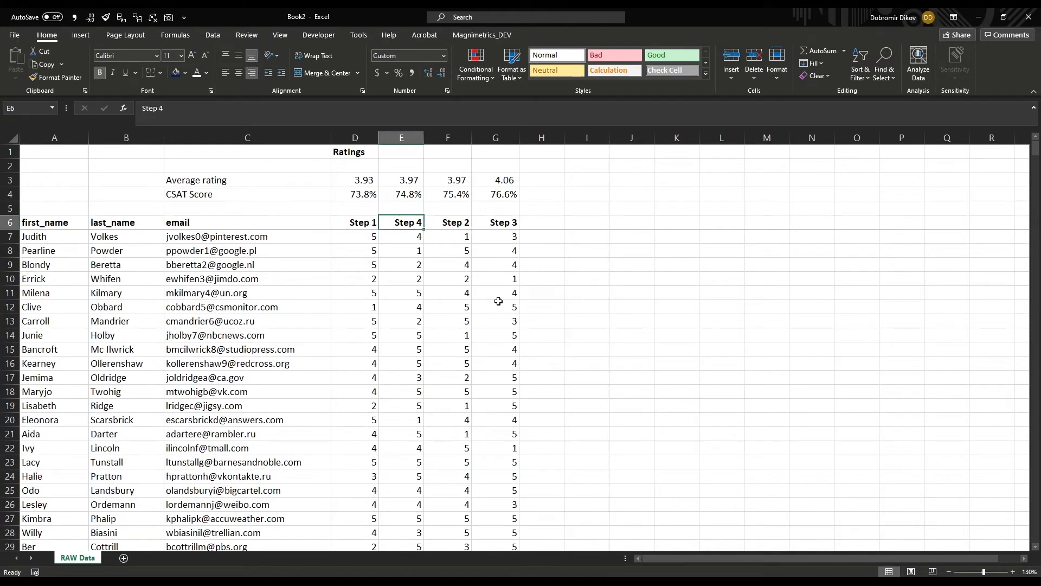
text(Step 3)
key(Tab)
key(Tab)
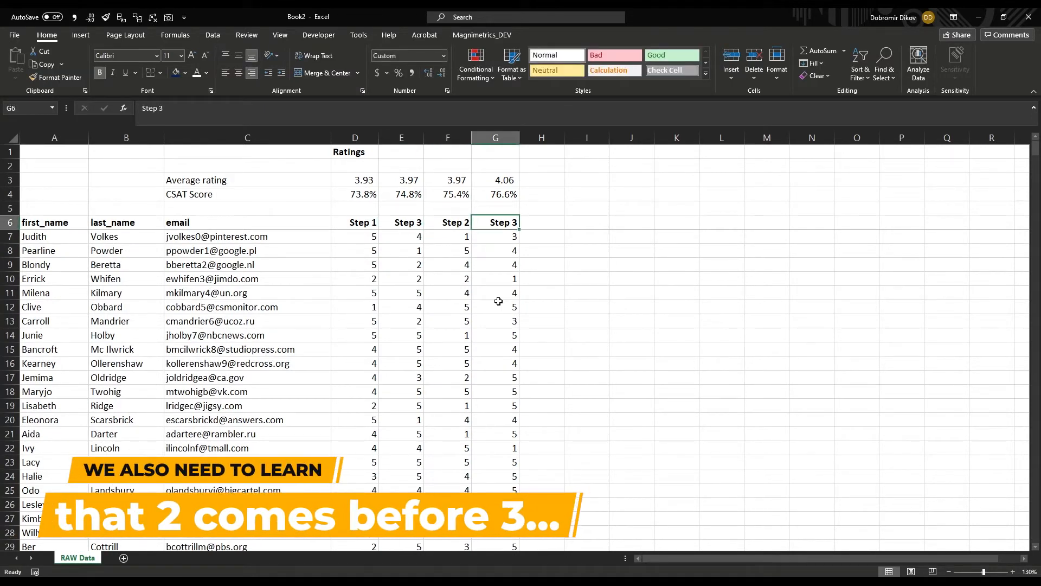
text(Step 4)
key(Return)
Step: Compare the average ratings and CSAT scores of columns E and F in rows 3 and 4
key(Up)
key(Left)
key(Left)
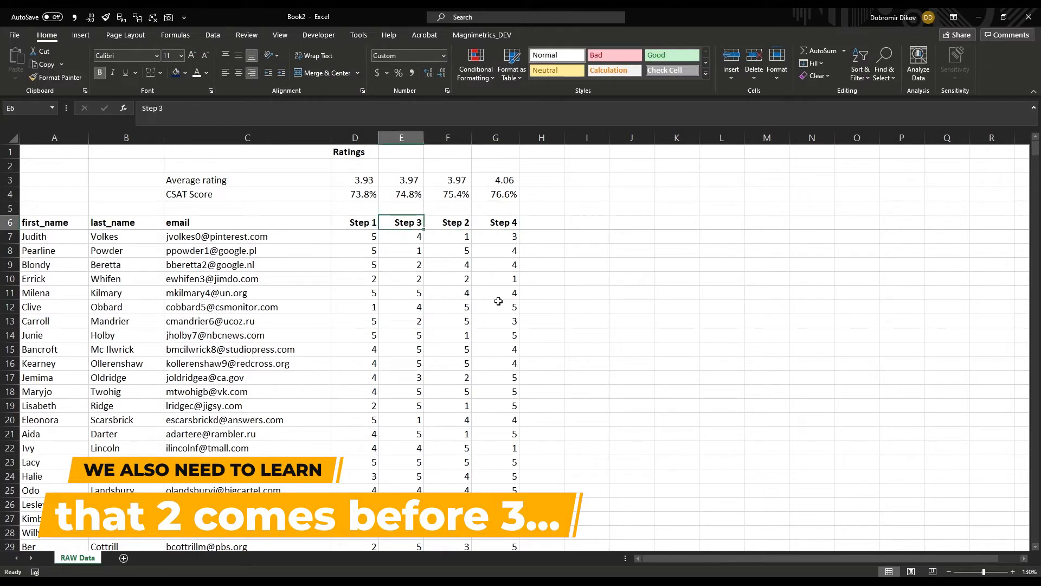
key(Up)
key(Up)
key(Up)
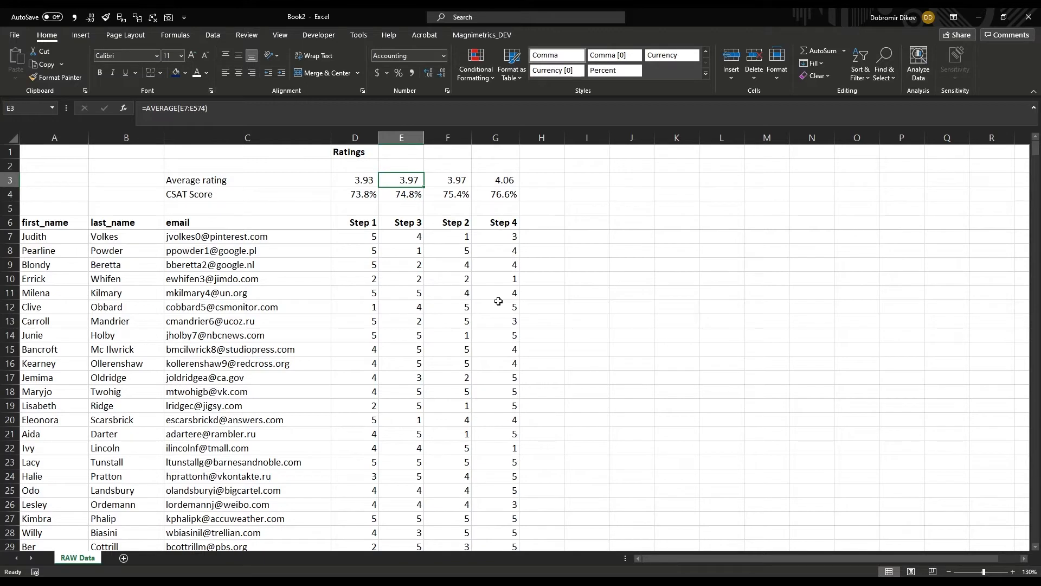
key(Down)
key(Right)
key(Left)
key(Right)
key(Left)
key(Right)
key(Left)
key(Right)
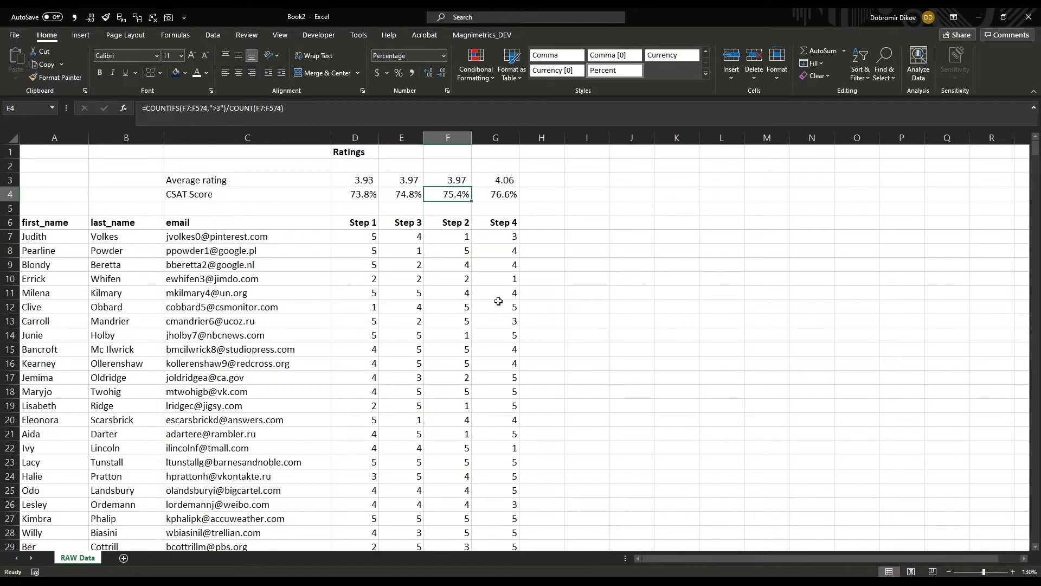
key(Up)
key(Left)
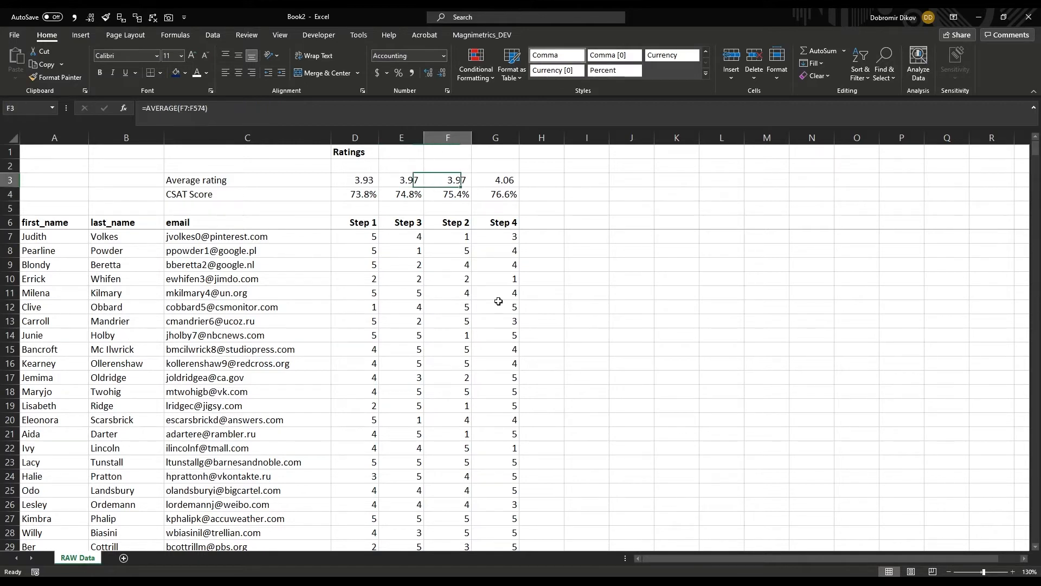
key(Right)
key(Left)
key(Right)
key(Down)
key(Left)
key(Right)
key(Left)
key(Right)
key(Left)
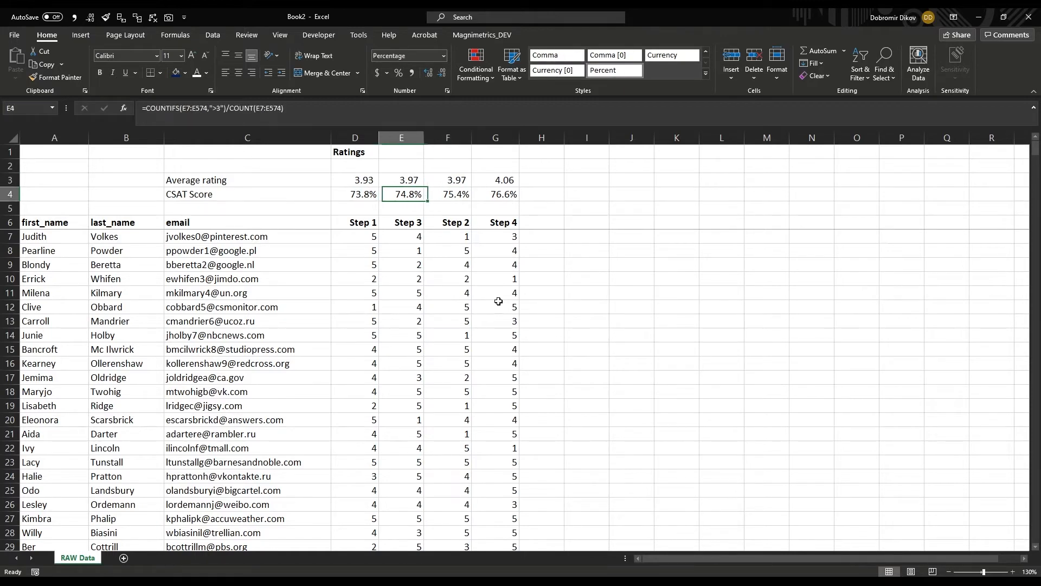
key(Right)
key(Left)
key(Right)
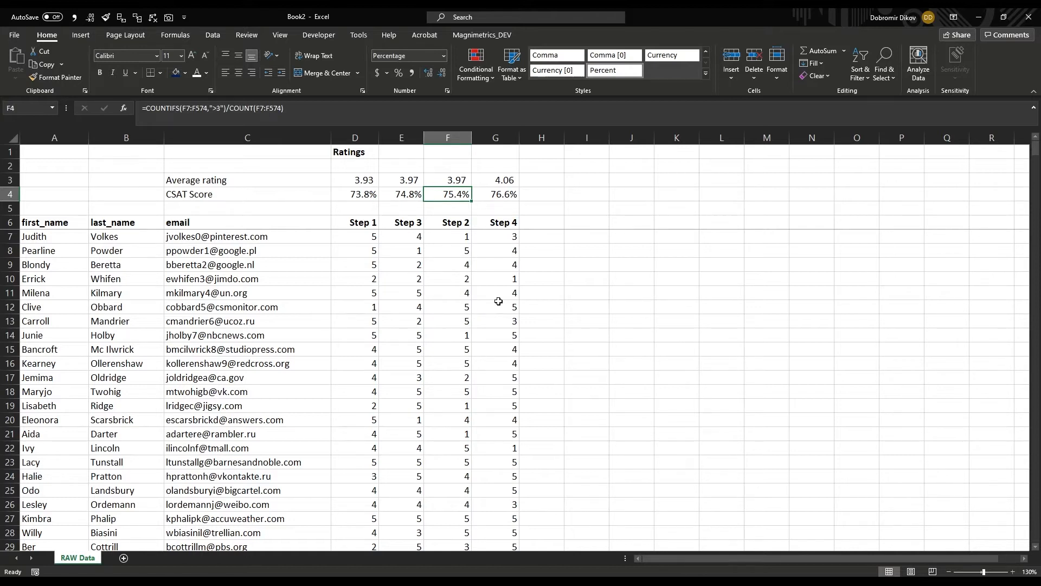
Step: Add filters to the header row of the ratings table
key(Down)
key(Up)
key(Down)
key(Down)
key(Down)
key(alt+a)
key(t)
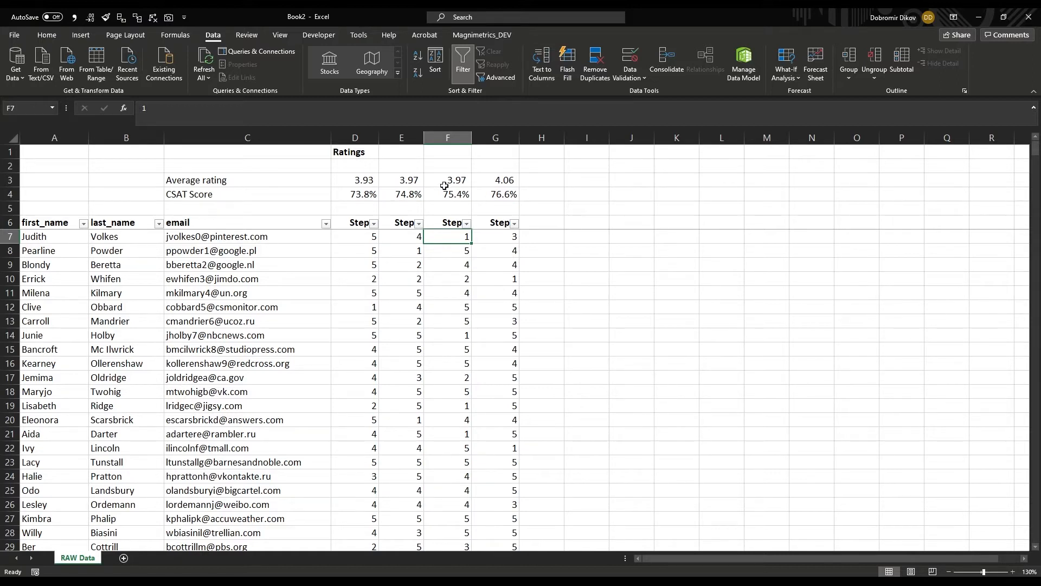
Step: Change ten scattered ratings of 1 in column F, from F7 down to F494, to 2 in a single entry
ctrl+click(460, 411)
scroll(463, 470, down, 20)
ctrl+click(462, 469)
scroll(450, 488, down, 16)
ctrl+click(450, 453)
scroll(450, 488, down, 20)
scroll(451, 493, down, 5)
ctrl+click(450, 419)
scroll(451, 420, down, 16)
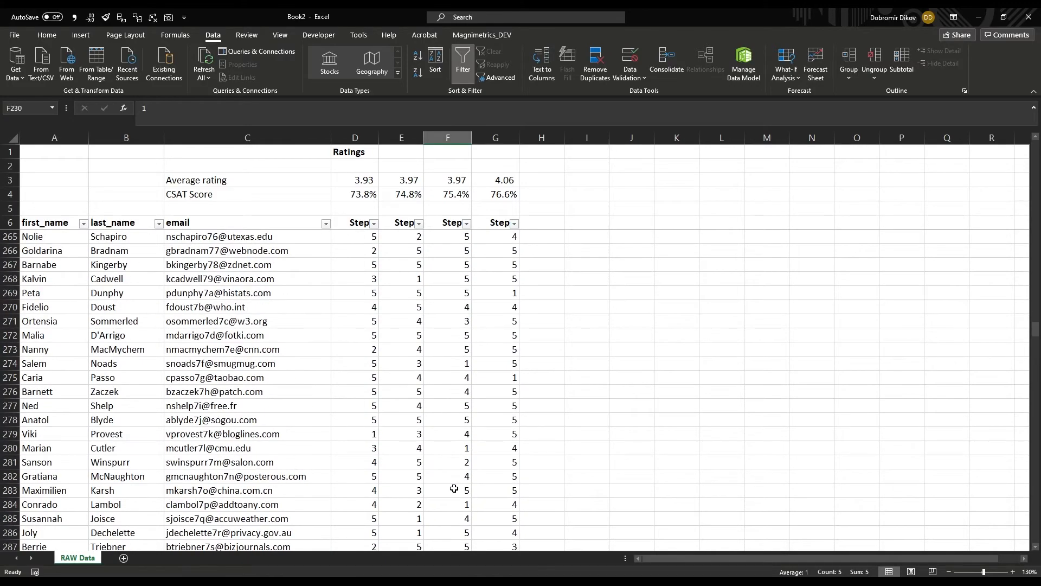
scroll(454, 489, down, 3)
ctrl+click(451, 377)
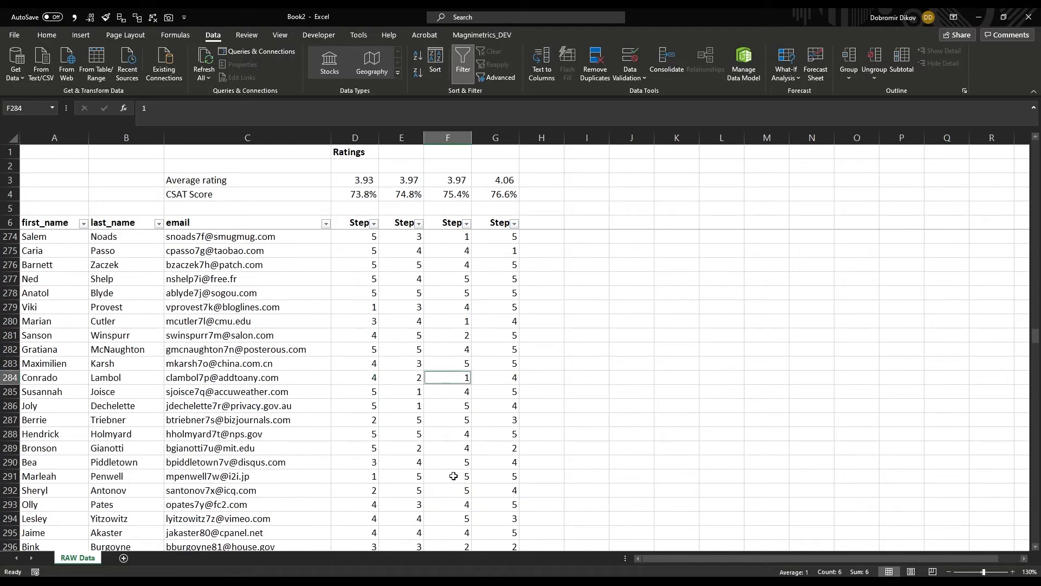
scroll(453, 475, down, 12)
scroll(454, 476, down, 4)
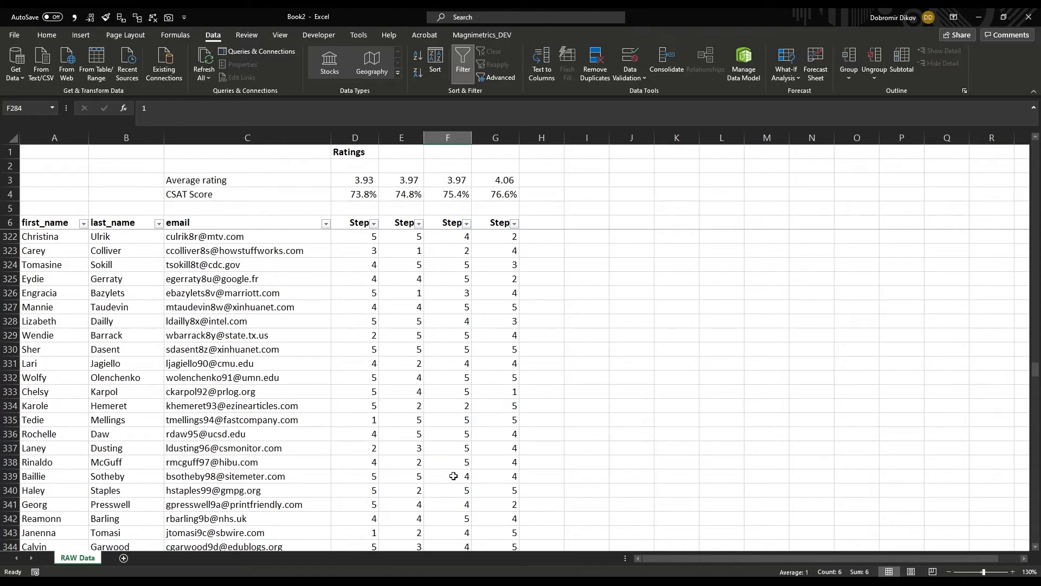
scroll(456, 462, down, 7)
ctrl+click(455, 438)
scroll(454, 473, down, 16)
ctrl+click(452, 380)
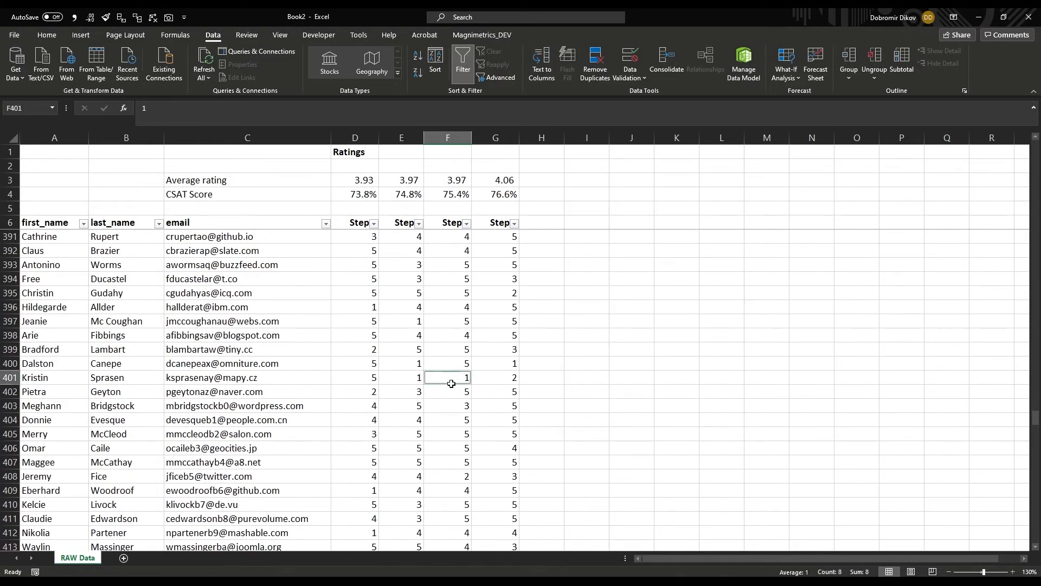
scroll(451, 491, down, 16)
scroll(452, 495, down, 3)
ctrl+click(447, 420)
scroll(447, 497, down, 11)
ctrl+click(451, 421)
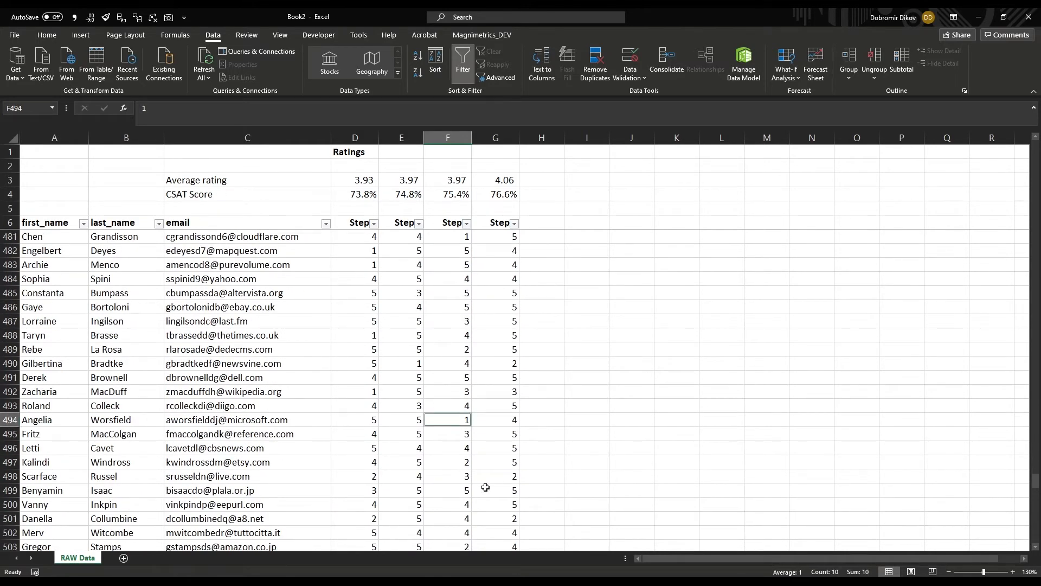
text(2)
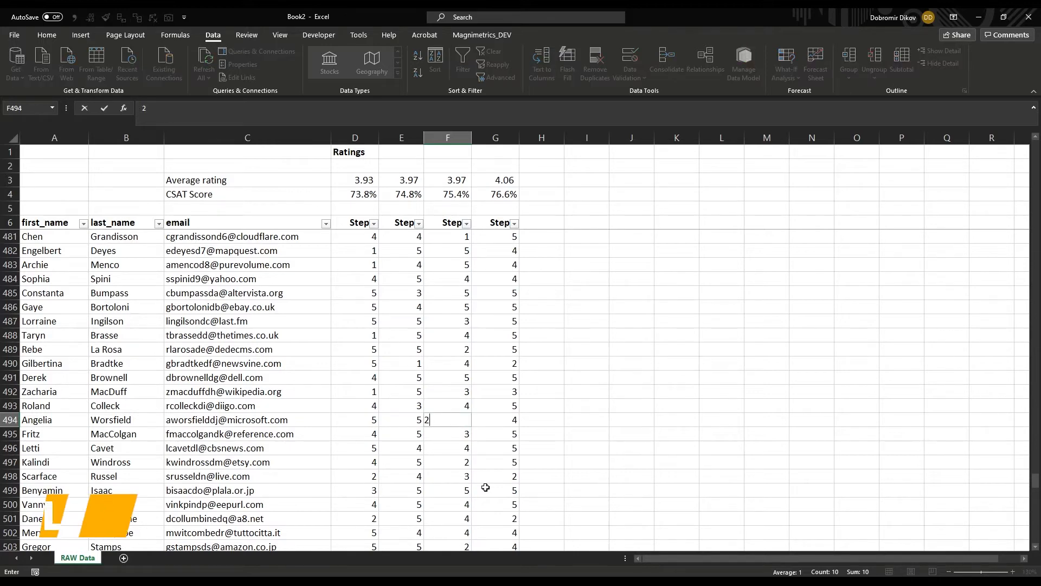
key(ctrl+Return)
Step: Compare the average rating and CSAT score in F3:F4 with those of column E
key(ctrl+Up)
key(Up)
key(Up)
key(Up)
key(Up)
key(Down)
key(Left)
key(Right)
key(Down)
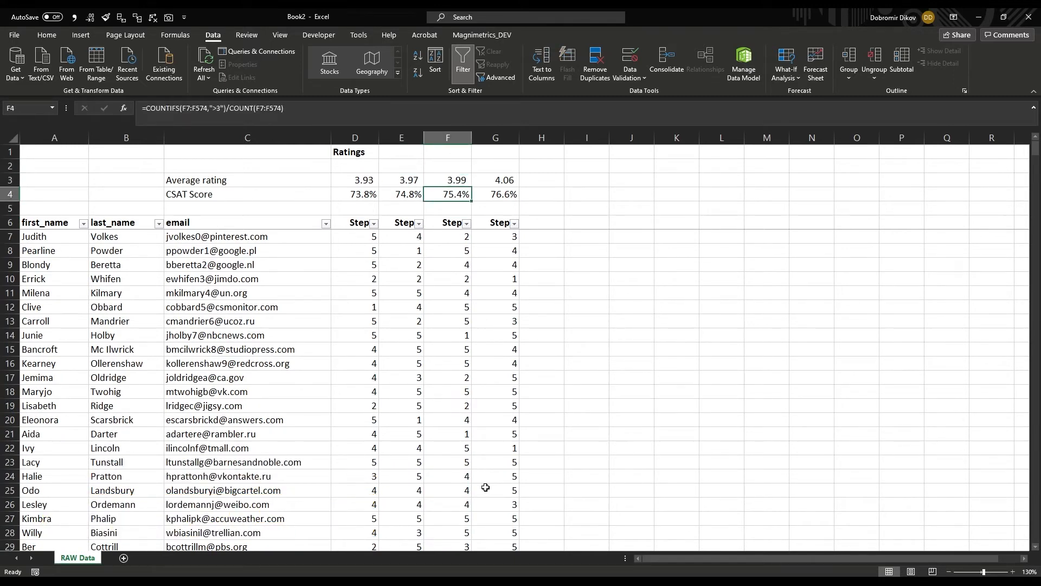
key(Down)
key(Down)
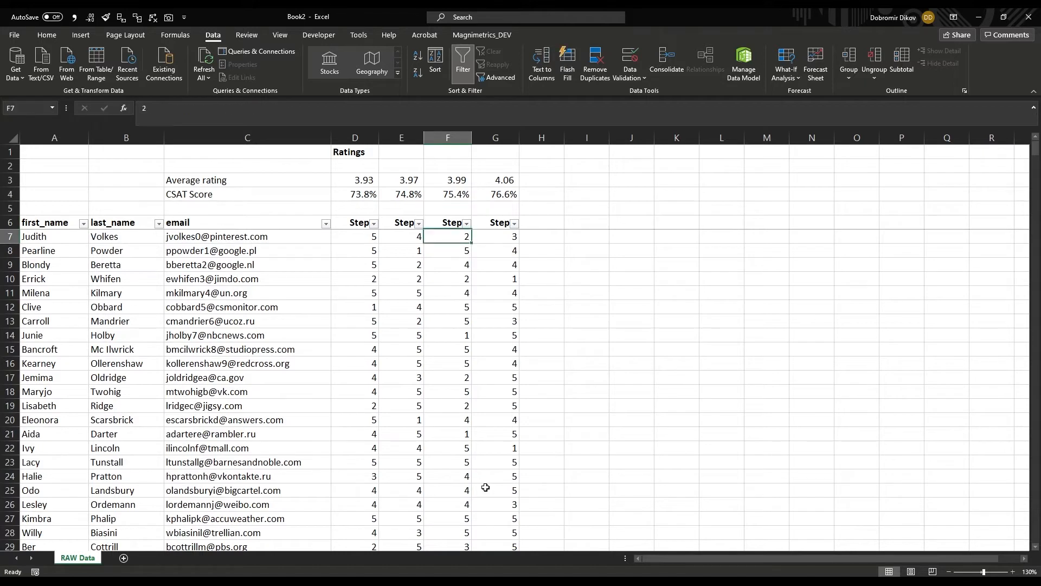
key(Up)
key(Up)
key(Up)
key(Down)
key(Down)
key(Down)
key(Down)
key(Down)
key(Up)
Step: Change 26 scattered ratings of 4 in column F, from F11 down to F550, to 3 in a single entry
key(Down)
key(Down)
key(Down)
key(Down)
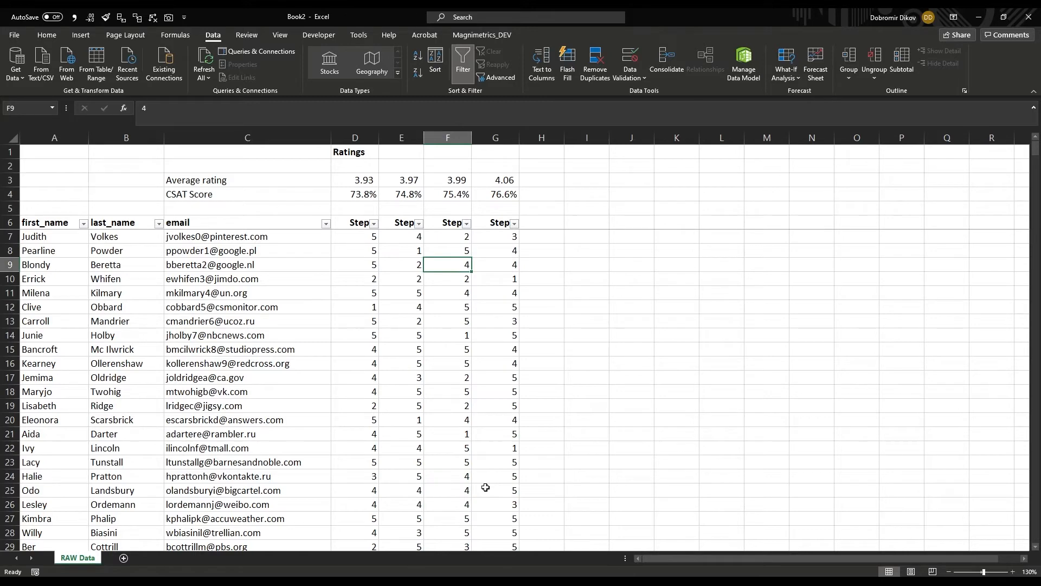
scroll(421, 498, down, 6)
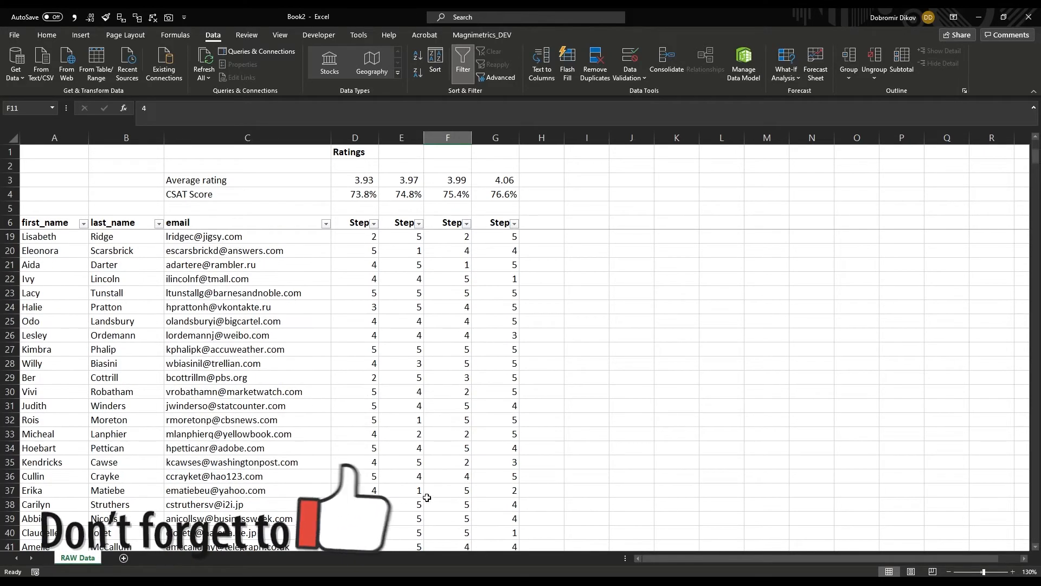
ctrl+click(449, 393)
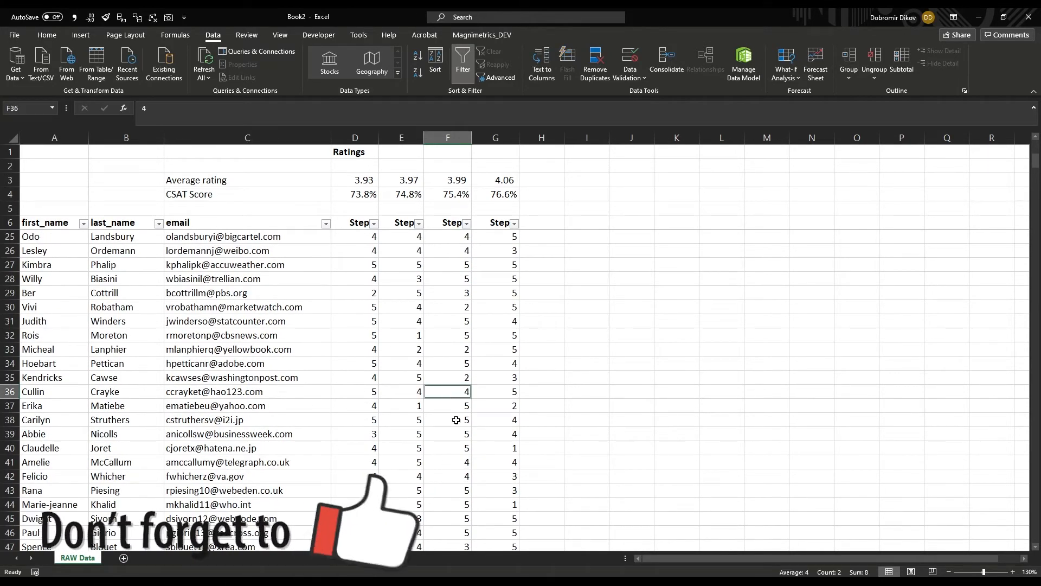
ctrl+click(445, 479)
scroll(453, 496, down, 10)
ctrl+click(457, 393)
scroll(462, 491, down, 4)
scroll(461, 494, down, 6)
ctrl+click(454, 447)
ctrl+click(454, 407)
scroll(451, 492, down, 12)
ctrl+click(454, 435)
ctrl+click(454, 476)
scroll(455, 498, down, 11)
ctrl+click(454, 493)
scroll(455, 428, down, 1)
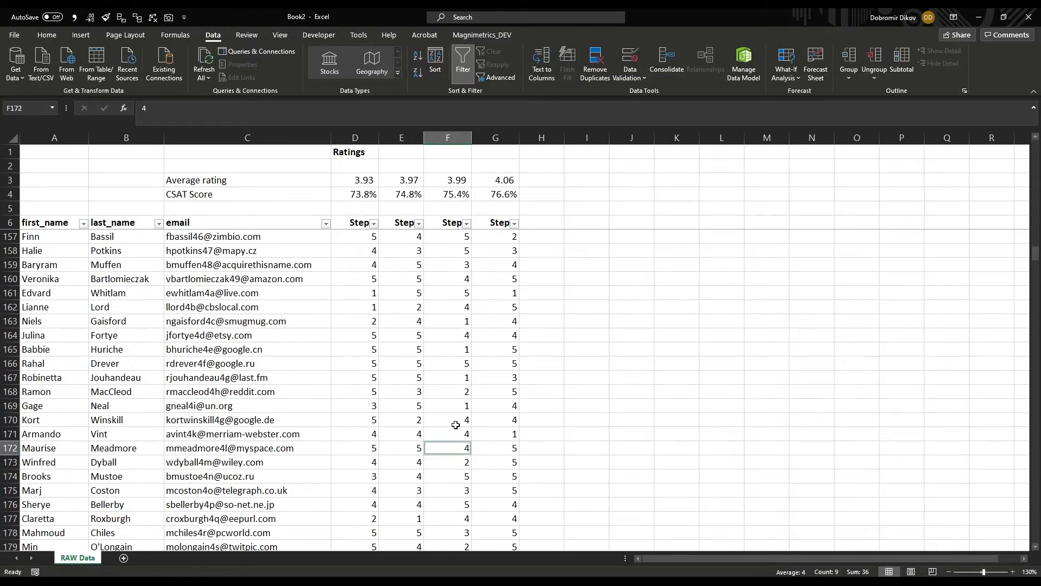
ctrl+click(452, 337)
scroll(442, 380, down, 12)
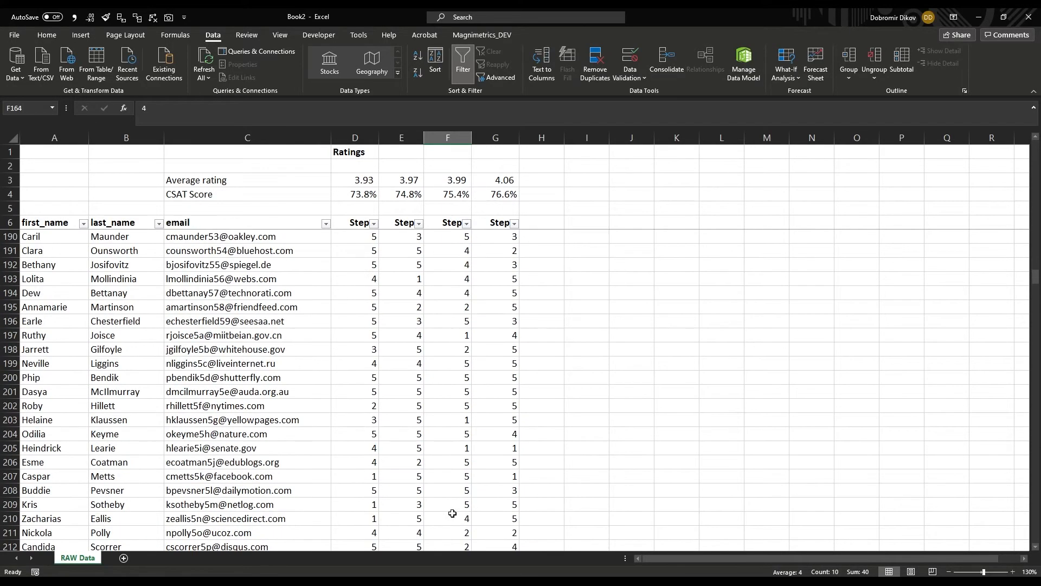
ctrl+click(451, 249)
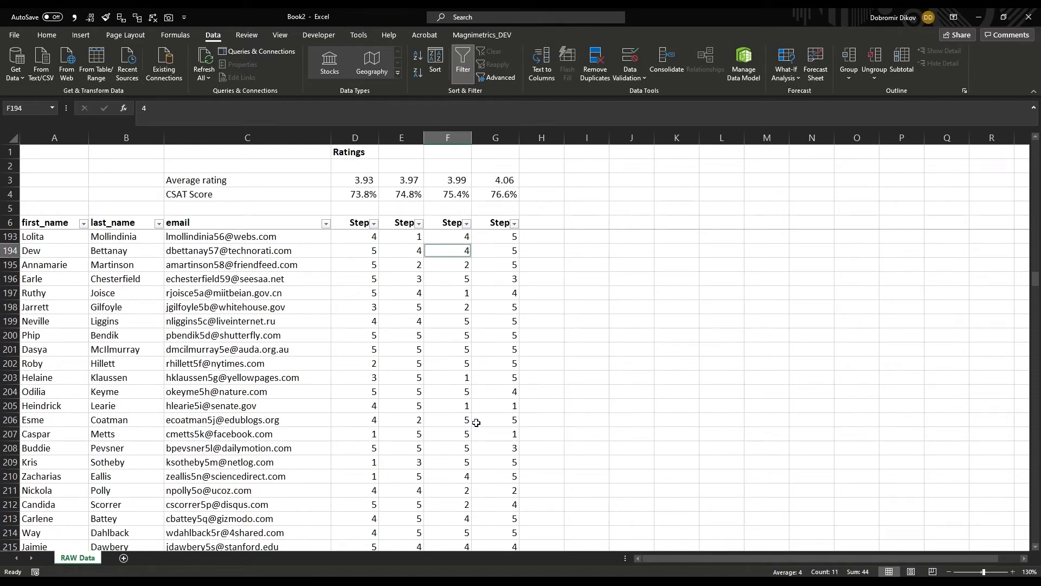
ctrl+click(442, 476)
scroll(442, 510, down, 15)
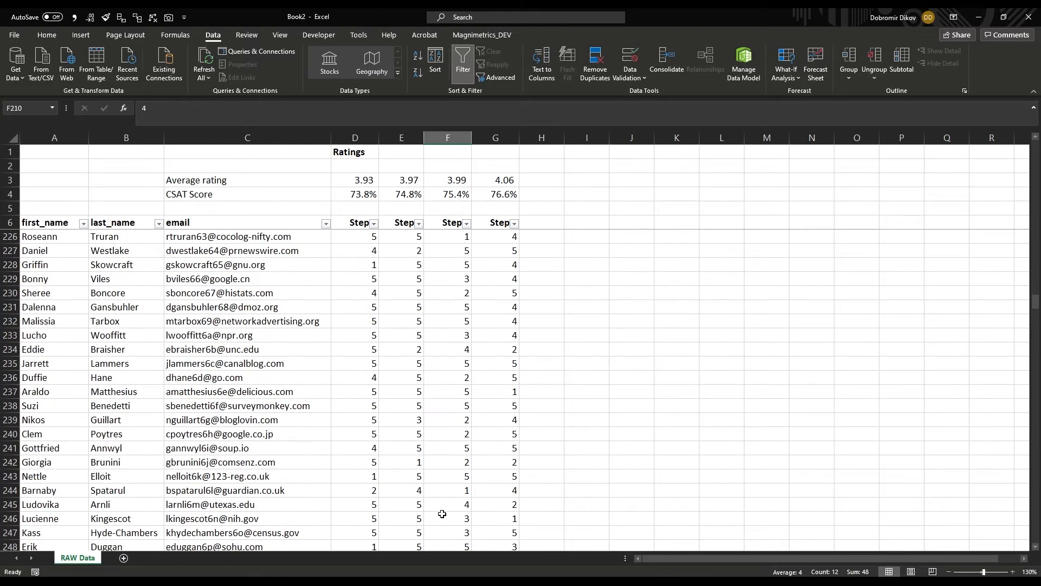
scroll(442, 513, down, 1)
ctrl+click(450, 434)
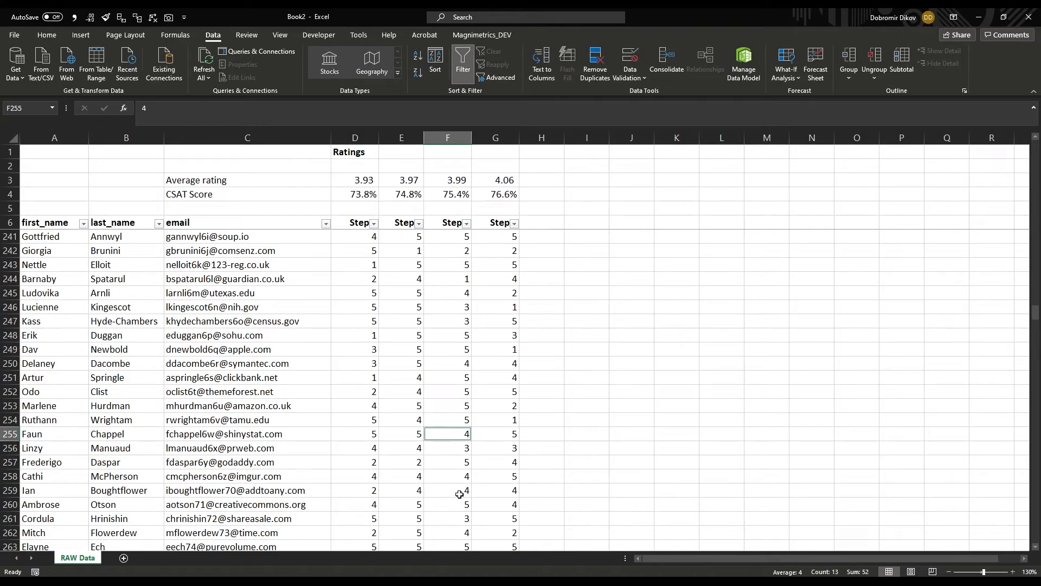
scroll(459, 520, down, 8)
scroll(460, 529, down, 2)
ctrl+click(450, 434)
scroll(455, 513, down, 10)
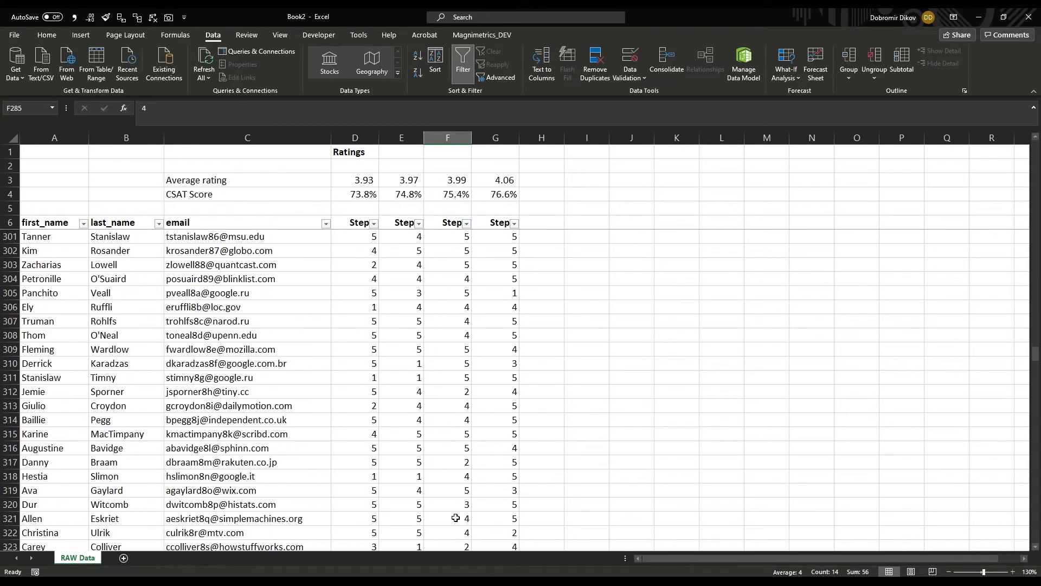
ctrl+click(456, 476)
ctrl+click(456, 533)
scroll(454, 531, down, 15)
ctrl+click(455, 491)
scroll(456, 518, down, 9)
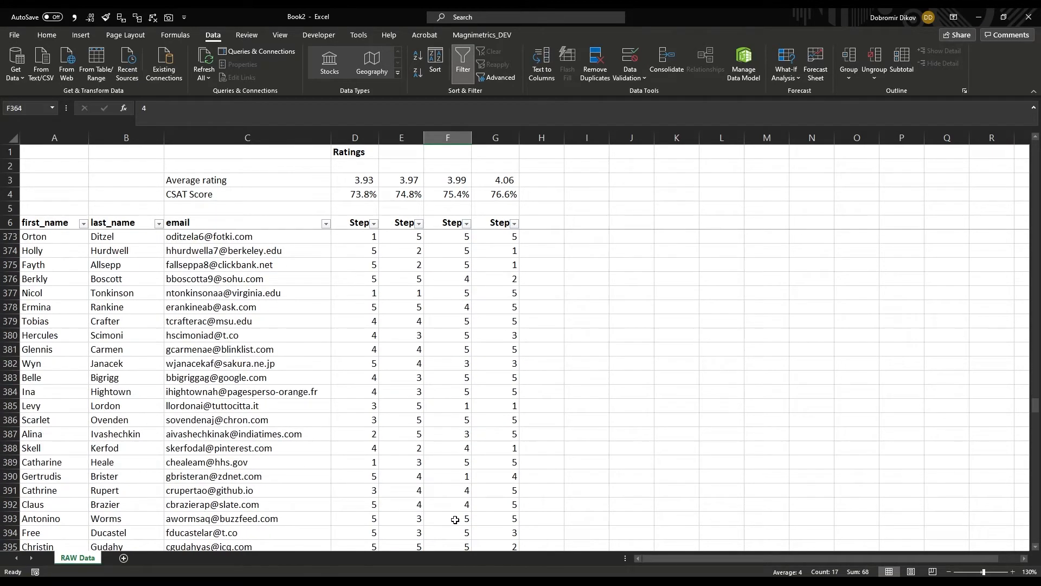
ctrl+click(457, 508)
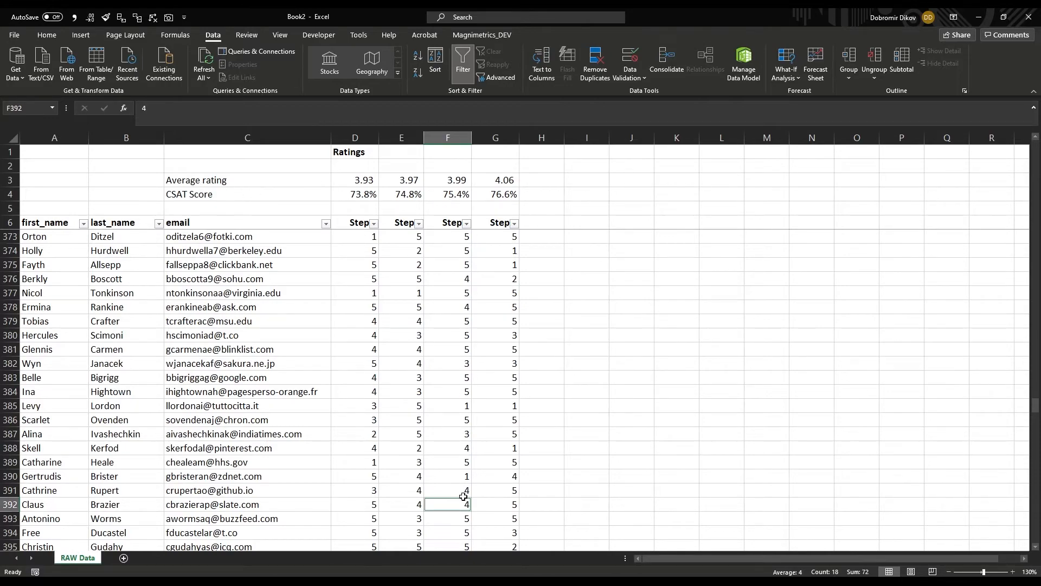
scroll(464, 499, down, 13)
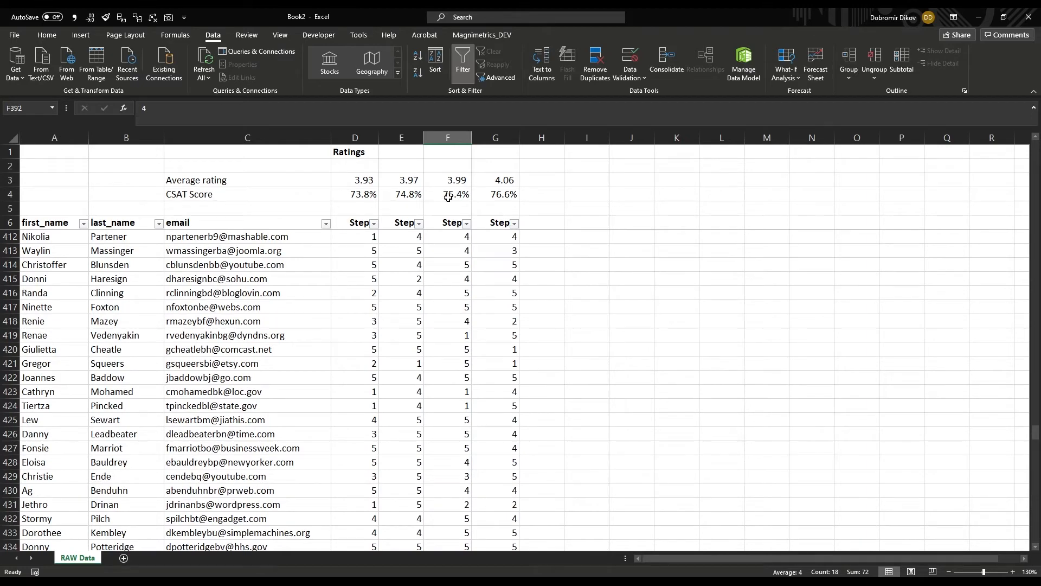
scroll(476, 472, down, 1)
ctrl+click(455, 445)
scroll(450, 502, down, 6)
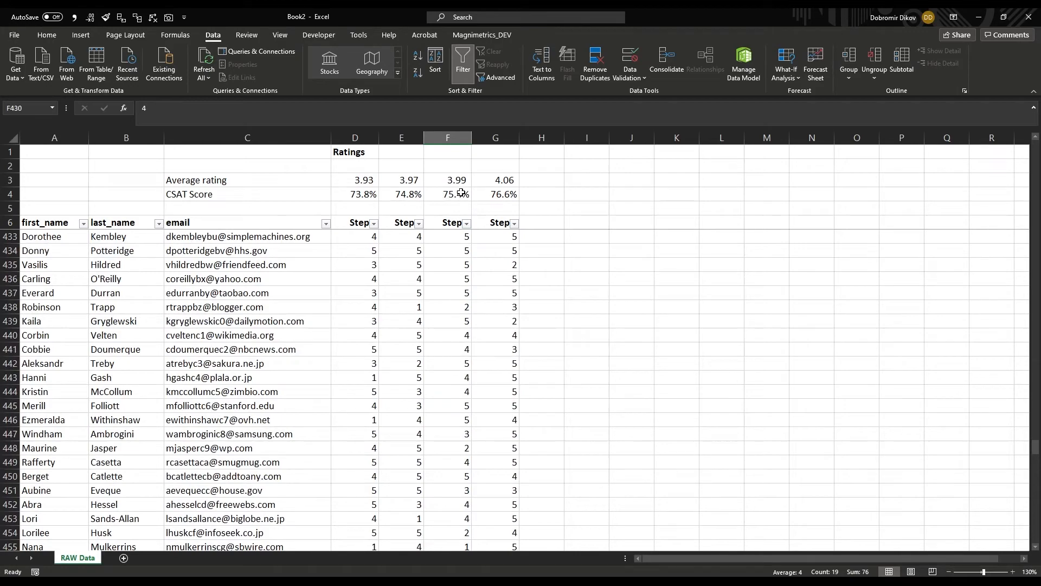
scroll(464, 510, down, 5)
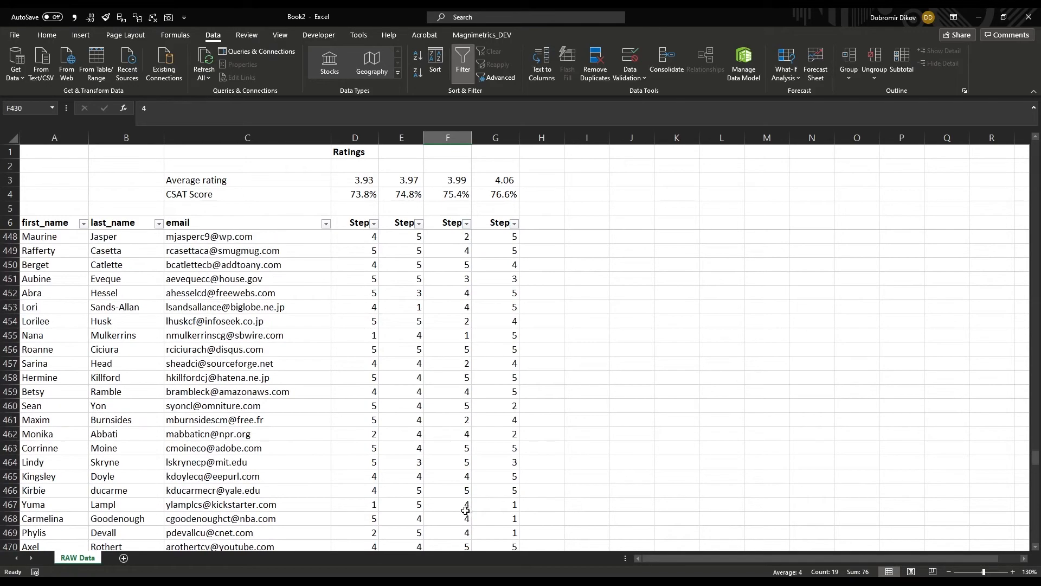
ctrl+click(445, 474)
ctrl+click(455, 533)
scroll(455, 453, down, 16)
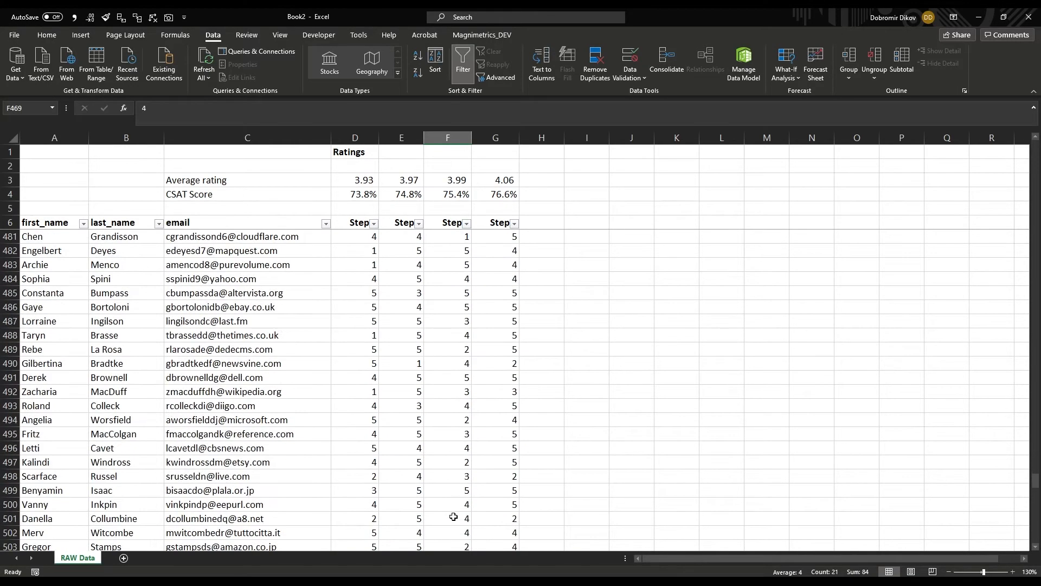
ctrl+click(454, 449)
ctrl+click(455, 316)
scroll(455, 435, down, 4)
scroll(455, 434, down, 4)
ctrl+click(456, 462)
ctrl+click(442, 490)
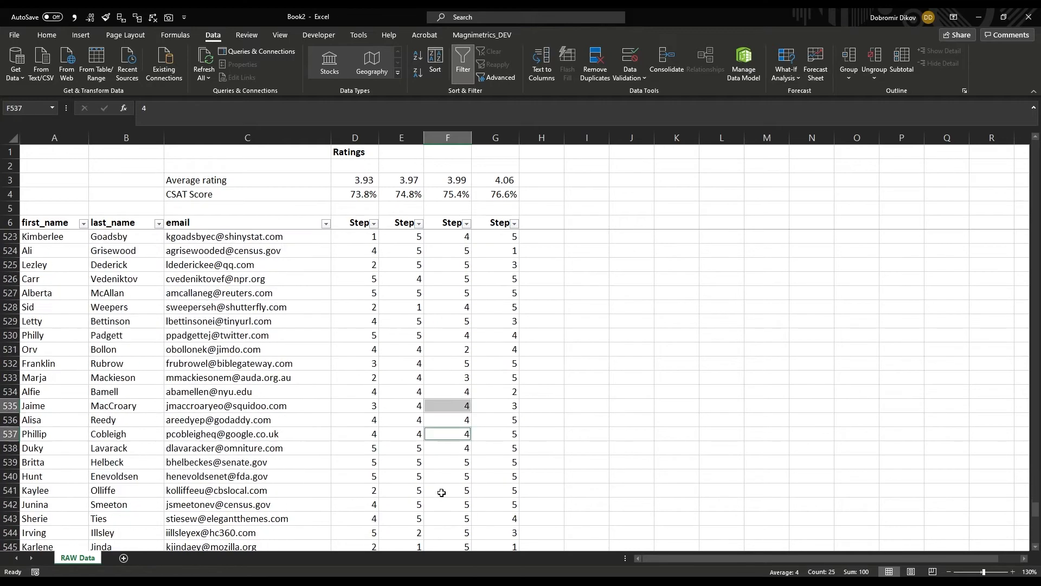
scroll(445, 491, down, 4)
ctrl+click(459, 490)
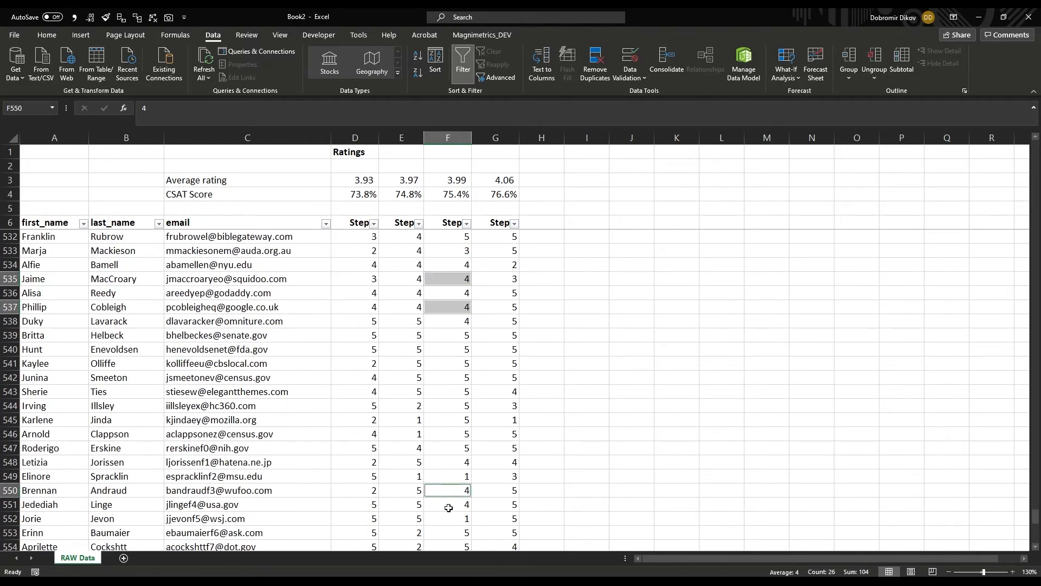
text(3)
key(ctrl+Return)
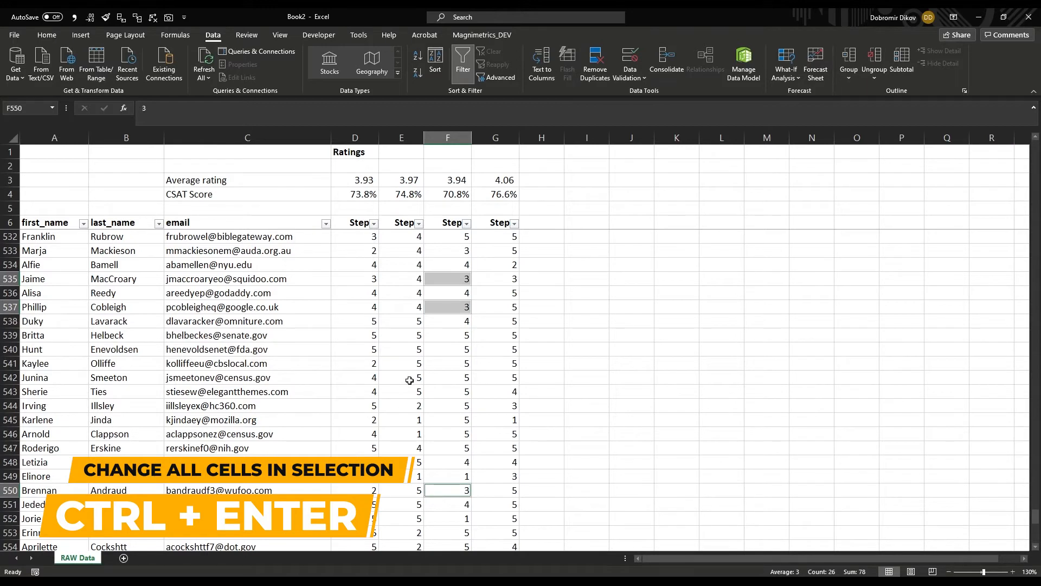
Step: Change a set of scattered ratings of 5 in column F, from F386 down past F546, to 3 in a single entry
click(449, 251)
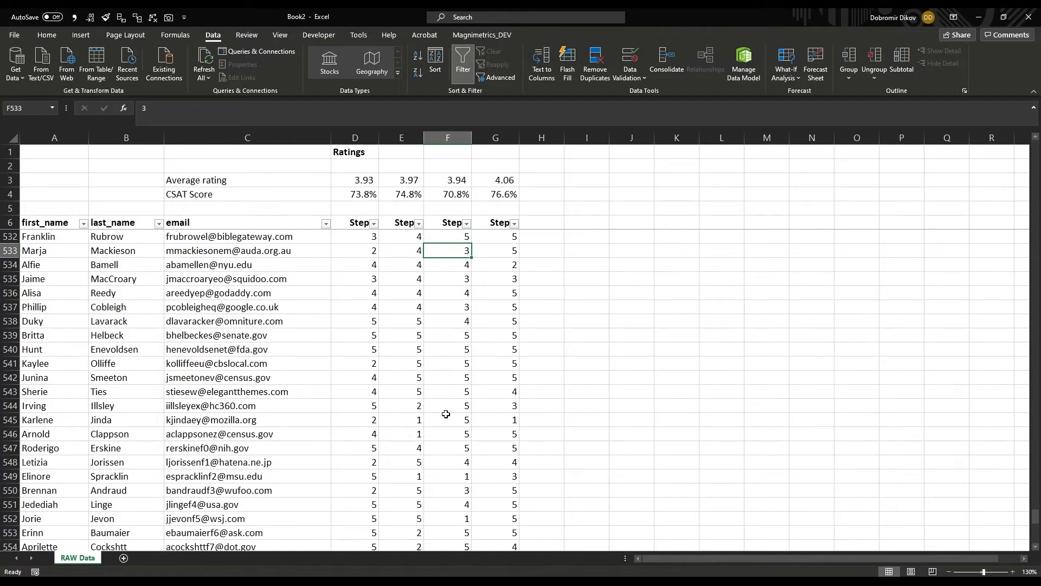
scroll(446, 416, down, 1)
click(455, 352)
ctrl+click(457, 308)
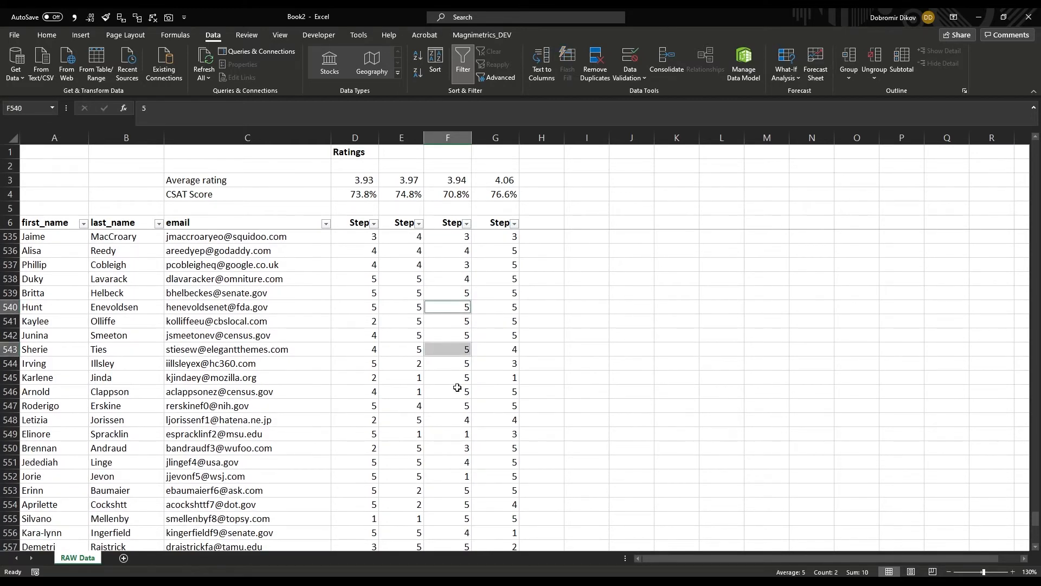
ctrl+click(459, 389)
scroll(460, 429, down, 4)
scroll(459, 432, down, 1)
ctrl+click(457, 347)
scroll(458, 442, down, 6)
scroll(458, 434, up, 3)
ctrl+click(455, 365)
scroll(454, 304, up, 16)
ctrl+click(455, 296)
scroll(457, 314, up, 9)
ctrl+click(460, 337)
scroll(464, 336, up, 14)
ctrl+click(465, 336)
scroll(454, 434, up, 20)
ctrl+click(453, 407)
text(3)
key(ctrl+Return)
click(452, 294)
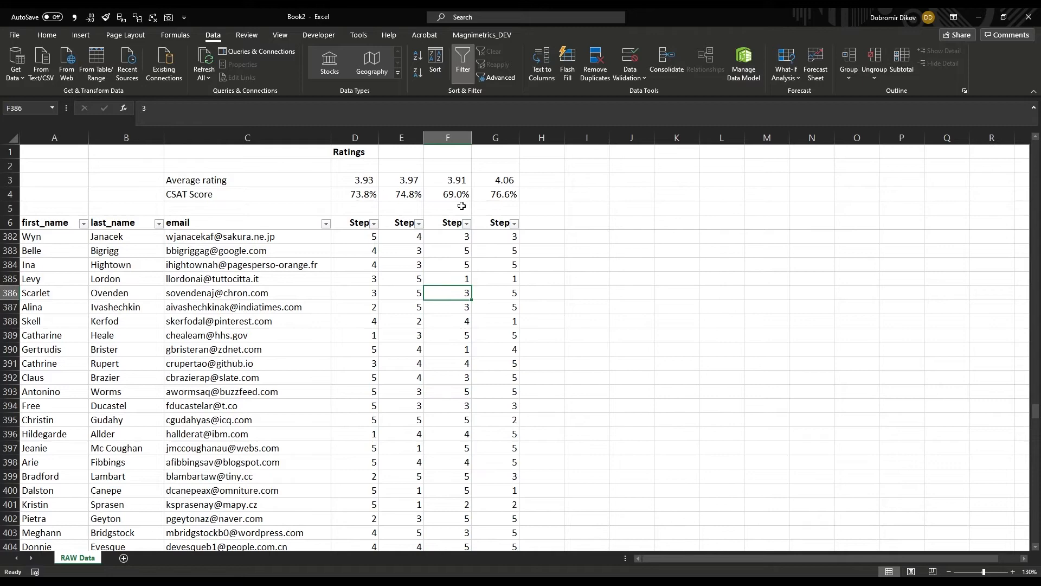
Step: Change six scattered ratings of 2 in column F, from F367 down to F574, to 3 in a single entry
scroll(497, 341, up, 7)
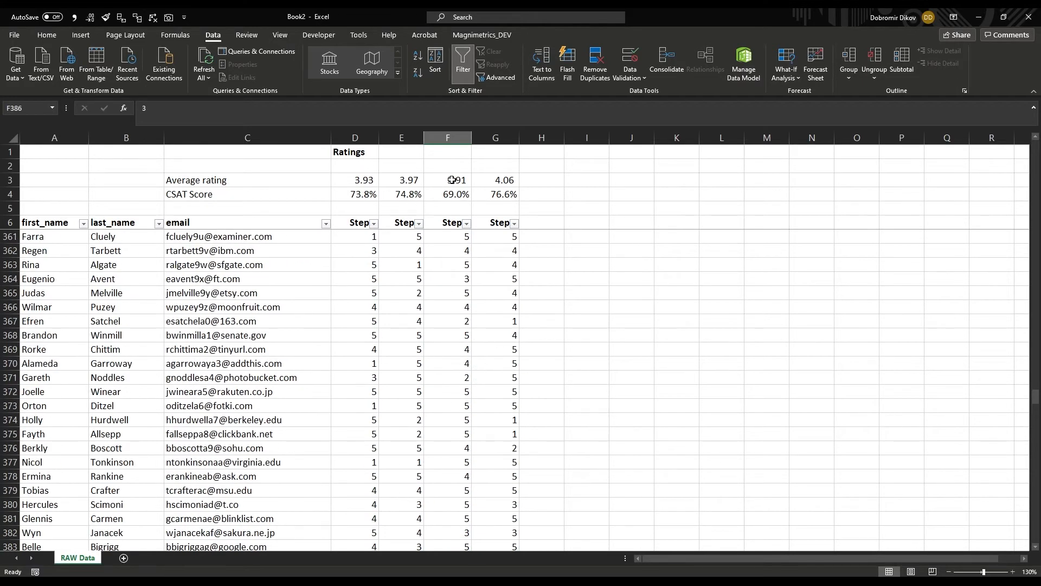
click(453, 319)
ctrl+click(450, 378)
scroll(450, 378, down, 5)
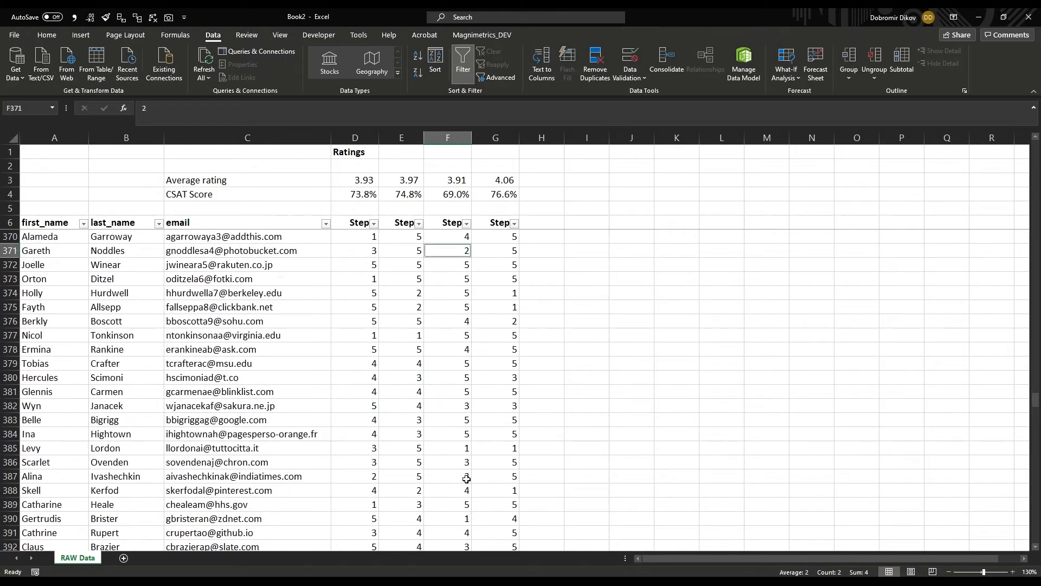
scroll(512, 508, down, 5)
ctrl+click(464, 477)
scroll(465, 466, down, 15)
ctrl+click(465, 459)
scroll(461, 468, down, 15)
ctrl+click(457, 465)
scroll(454, 482, down, 17)
scroll(454, 488, down, 9)
ctrl+click(466, 452)
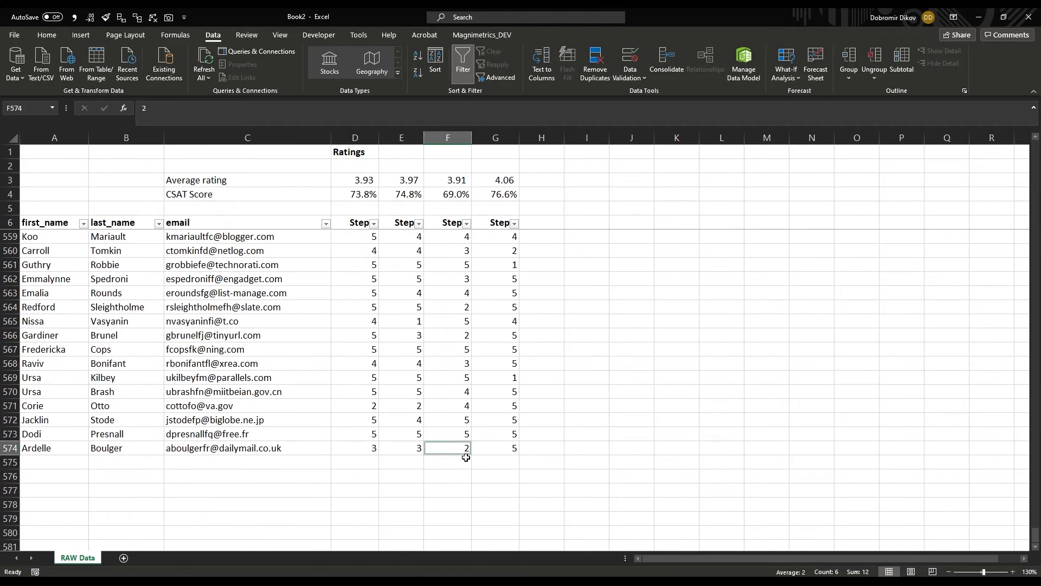
text(3)
key(ctrl+Return)
scroll(474, 409, up, 6)
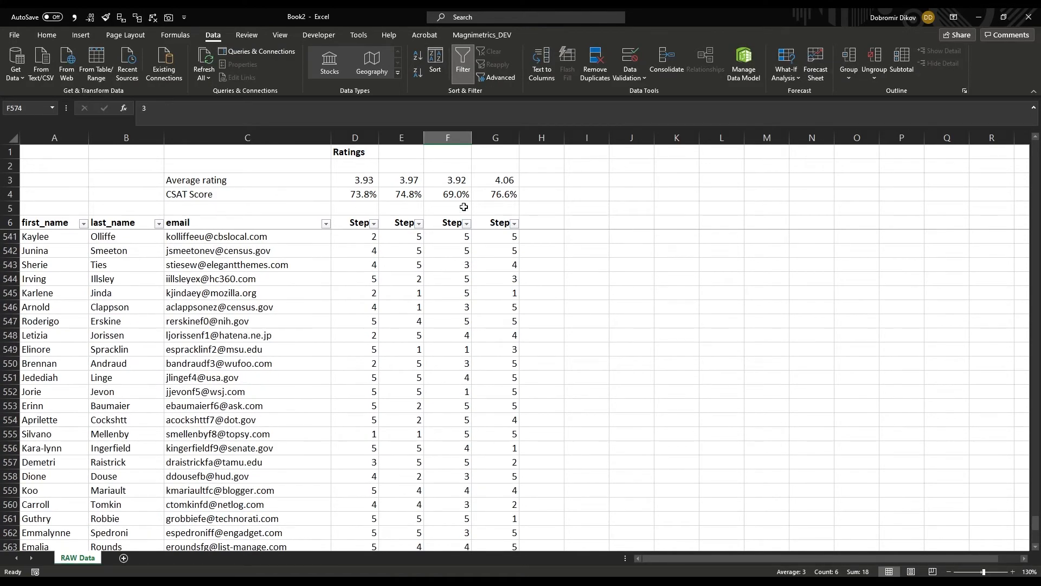
Step: Filter the table by column F to show only ratings of 1
click(466, 223)
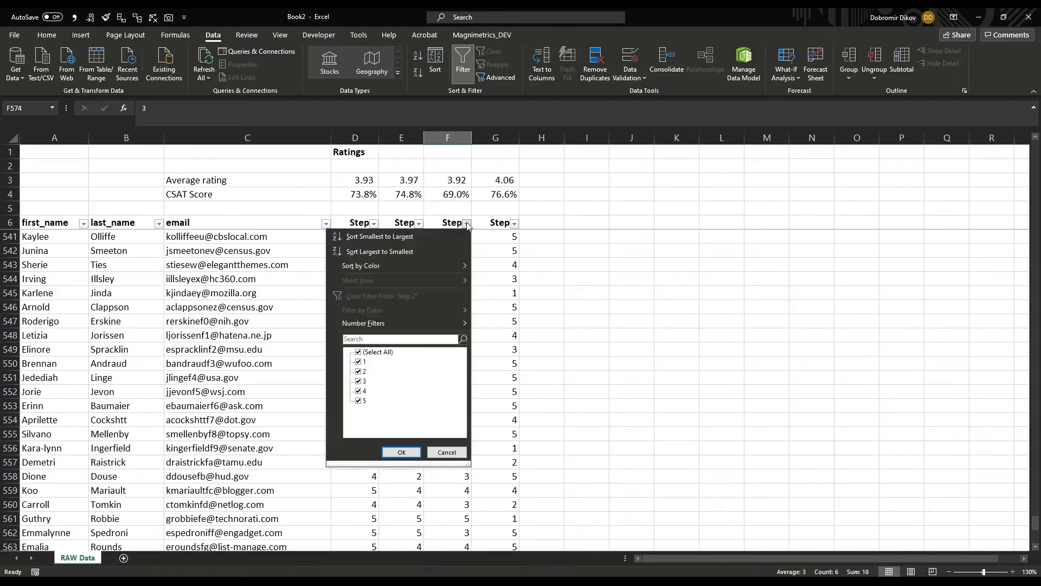
click(359, 353)
click(358, 362)
click(402, 453)
Step: Change eleven scattered ratings of 1 in the filtered column F, from F21 down to F518, to 3 in a single entry
scroll(423, 401, up, 5)
click(463, 278)
ctrl+click(458, 377)
ctrl+click(457, 335)
ctrl+click(455, 476)
ctrl+click(455, 434)
ctrl+click(455, 251)
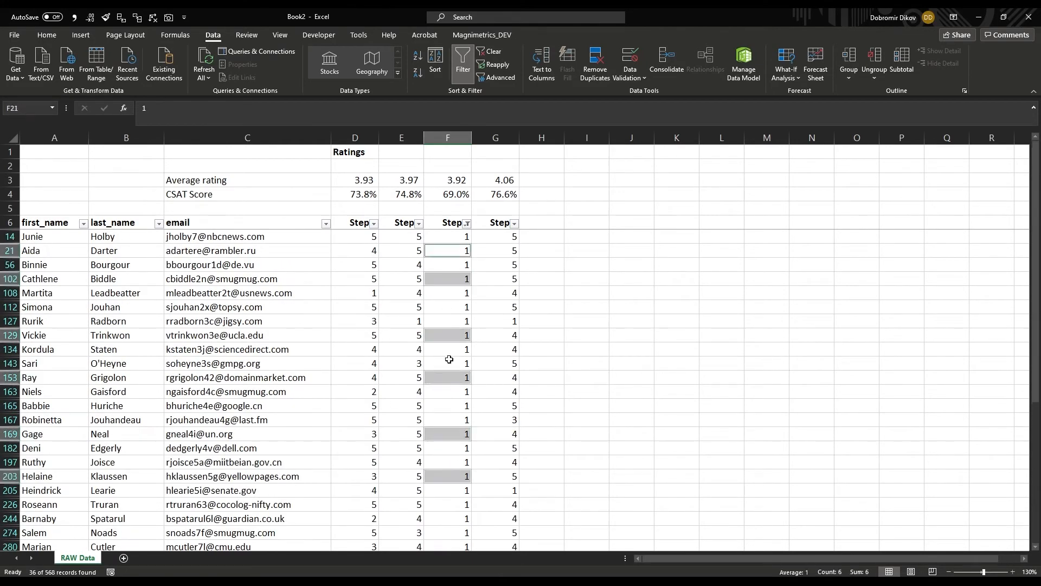
scroll(456, 352, down, 2)
ctrl+click(457, 459)
scroll(457, 458, down, 3)
ctrl+click(456, 434)
ctrl+click(455, 476)
ctrl+click(455, 391)
ctrl+click(453, 364)
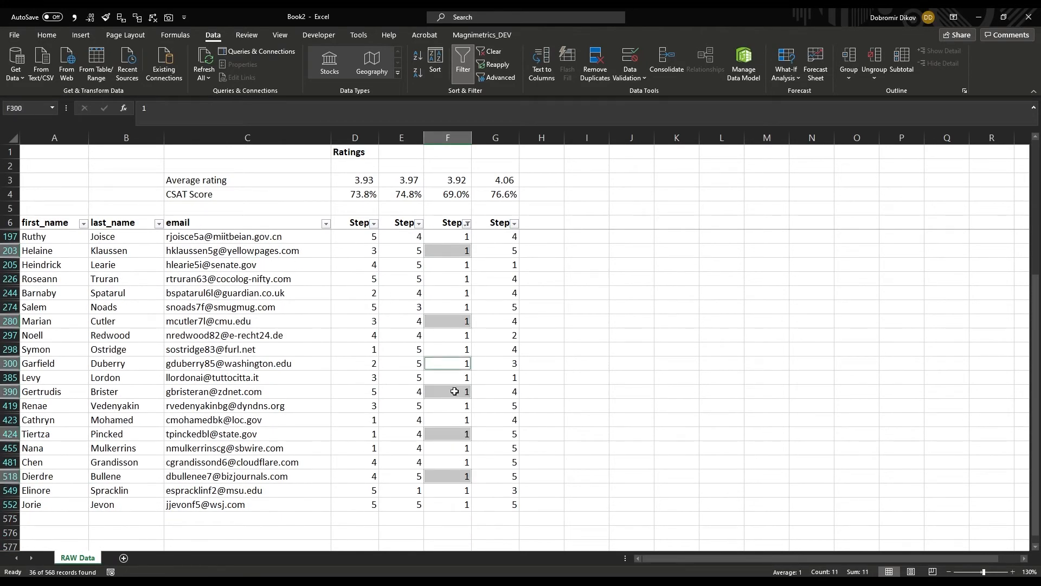
text(3)
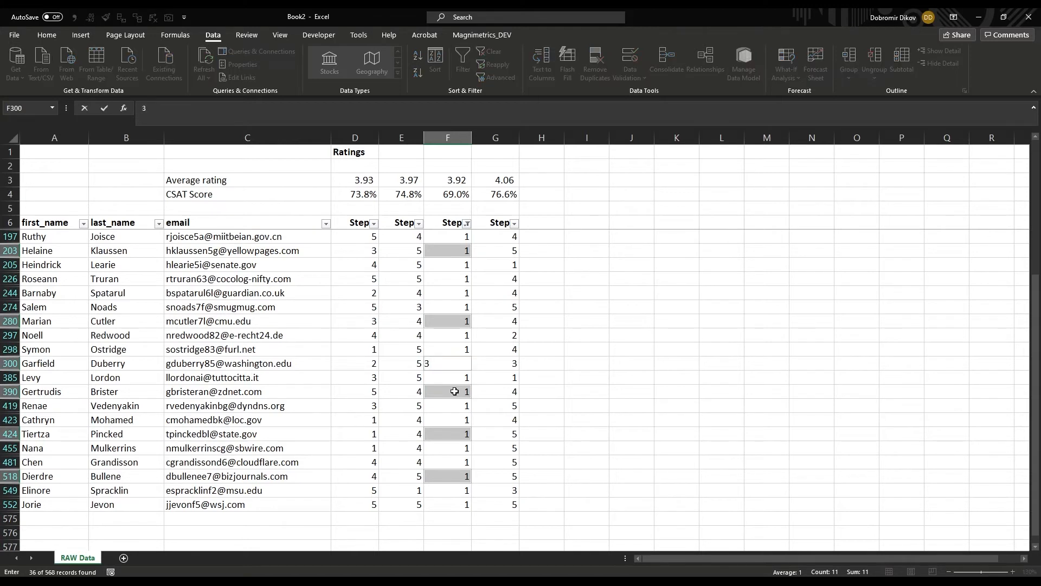
key(ctrl+Return)
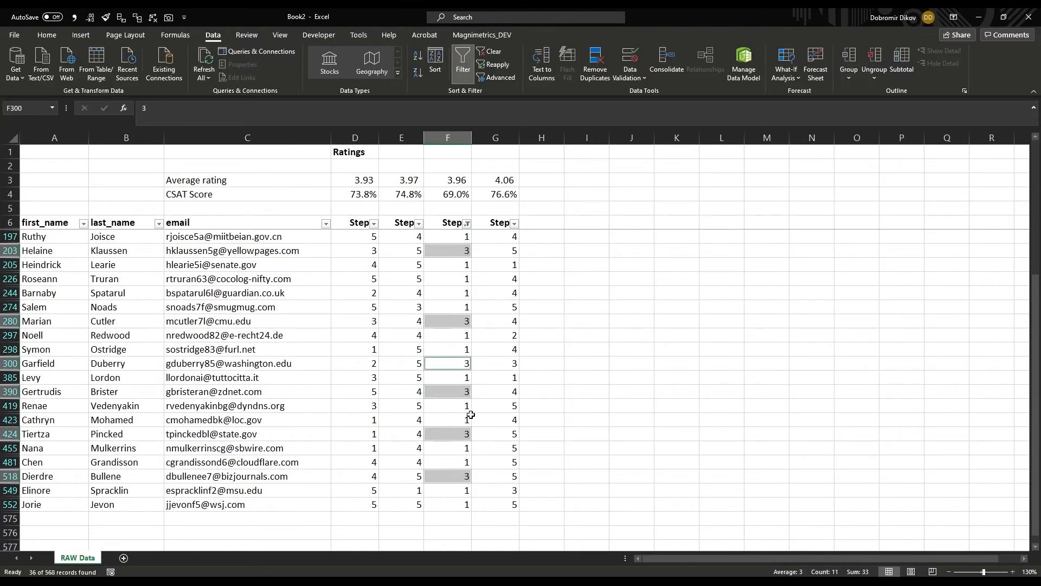
Step: Change eight of the remaining ratings of 1 in the filtered column F, between F56 and F549, to 2 in a single entry
click(450, 453)
ctrl+click(460, 491)
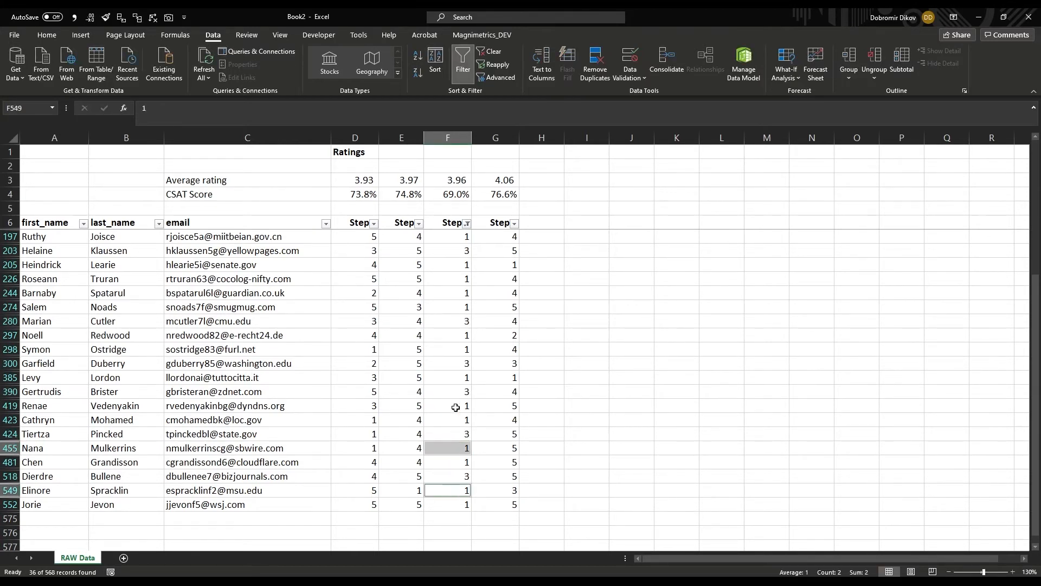
ctrl+click(443, 287)
scroll(445, 287, up, 3)
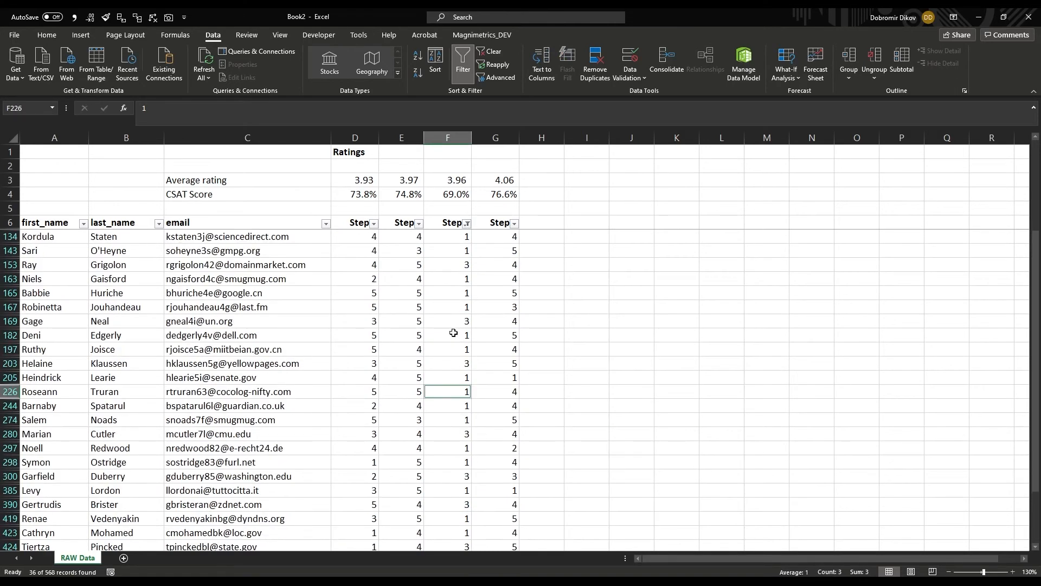
ctrl+click(458, 306)
ctrl+click(457, 278)
scroll(457, 278, up, 2)
ctrl+click(456, 335)
ctrl+click(456, 279)
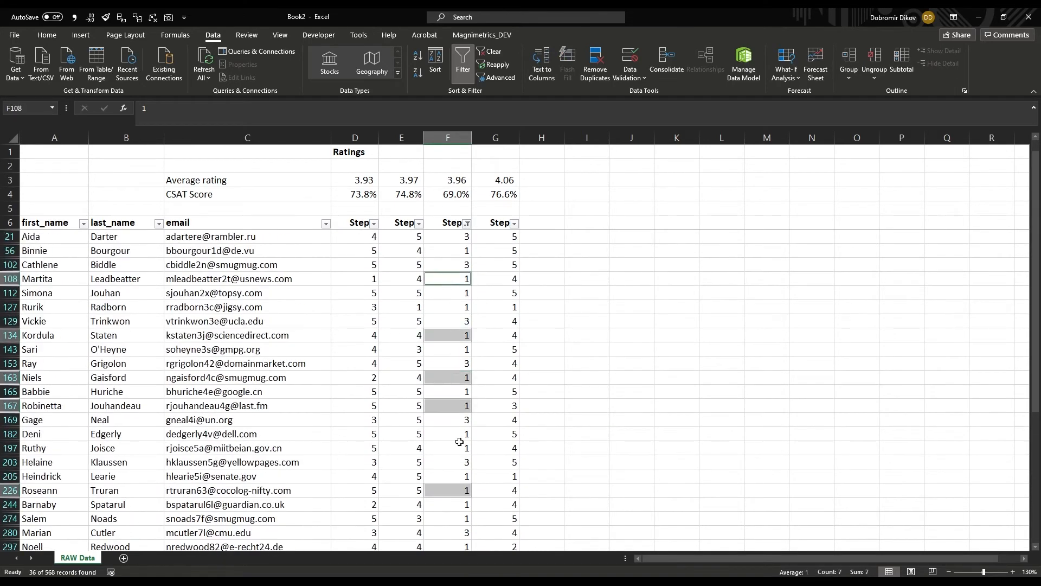
scroll(450, 277, up, 1)
ctrl+click(446, 263)
text(2)
key(ctrl+Return)
scroll(461, 440, down, 1)
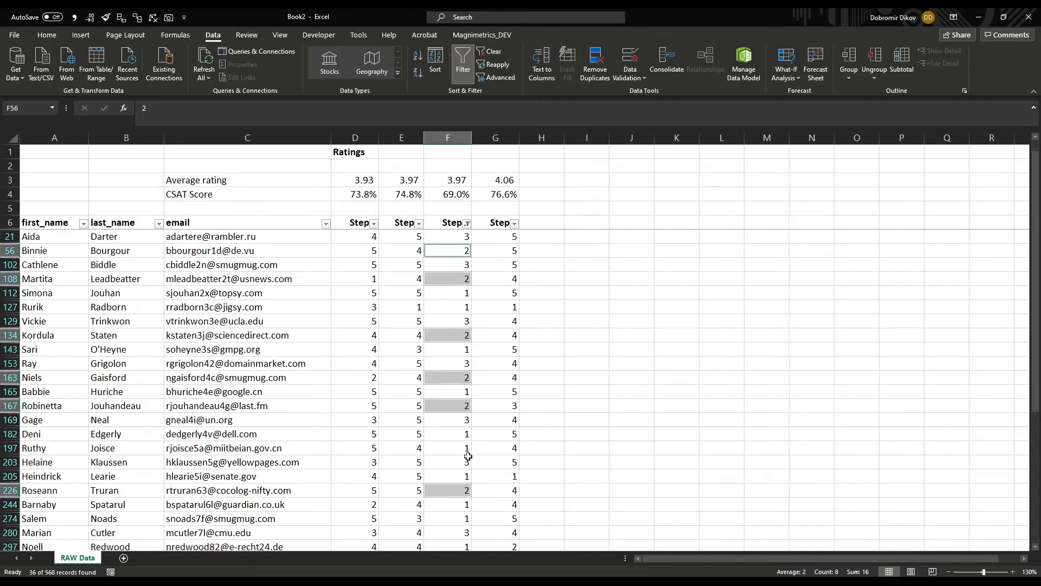
scroll(459, 471, down, 1)
scroll(449, 491, down, 3)
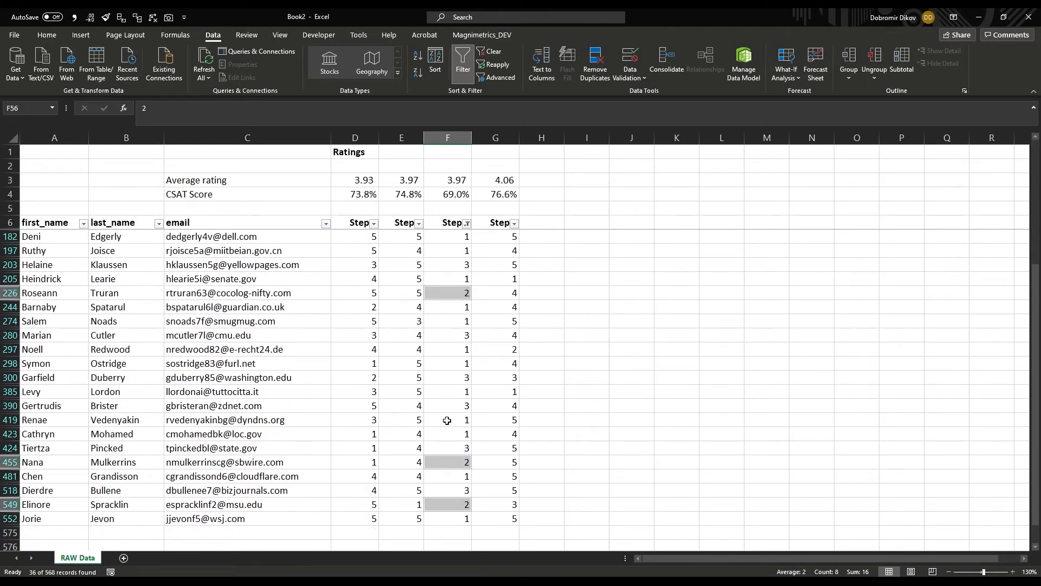
Step: Change the ratings of 1 in F297 and F419 to 3 in a single entry
click(447, 421)
ctrl+click(451, 352)
text(3)
key(ctrl+Return)
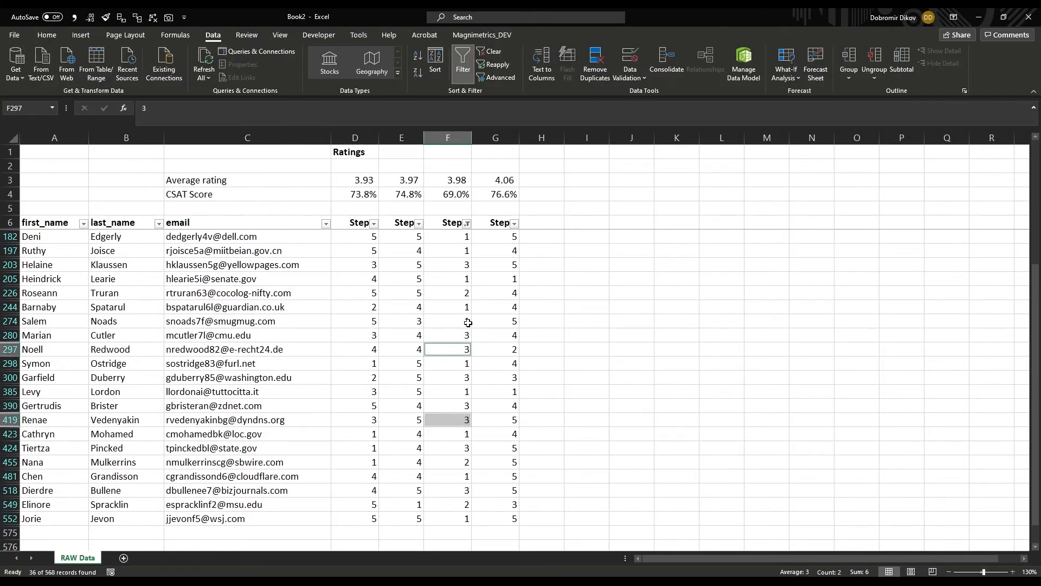
click(468, 322)
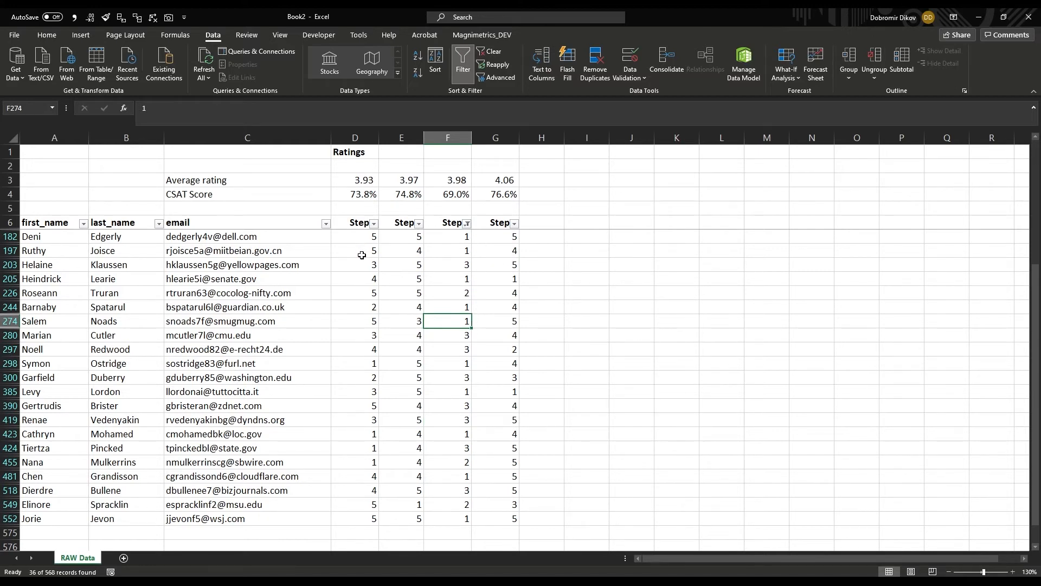
Step: Reset the column F filter to include all ratings from 1 to 5
click(466, 230)
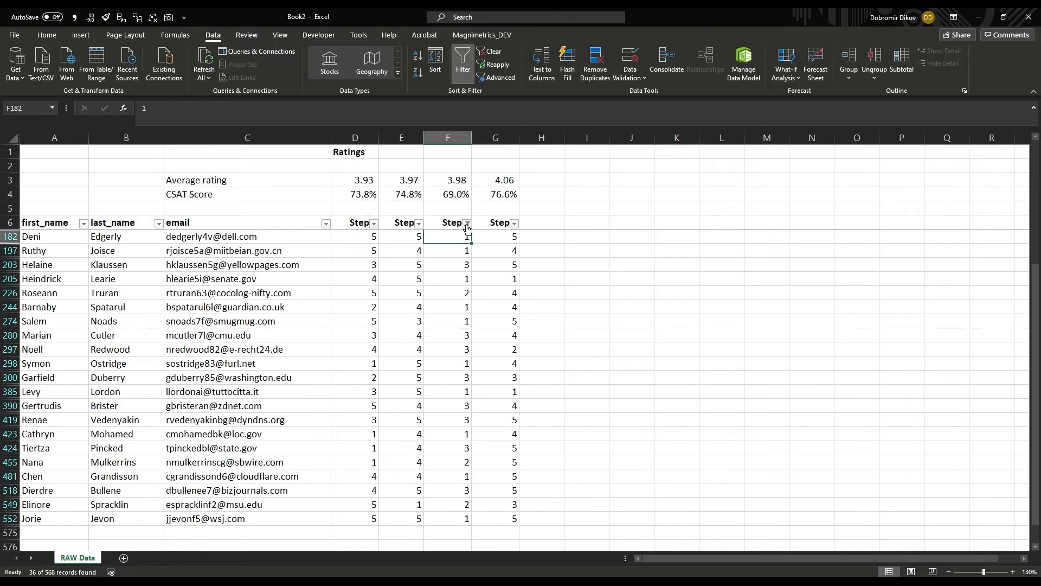
click(467, 223)
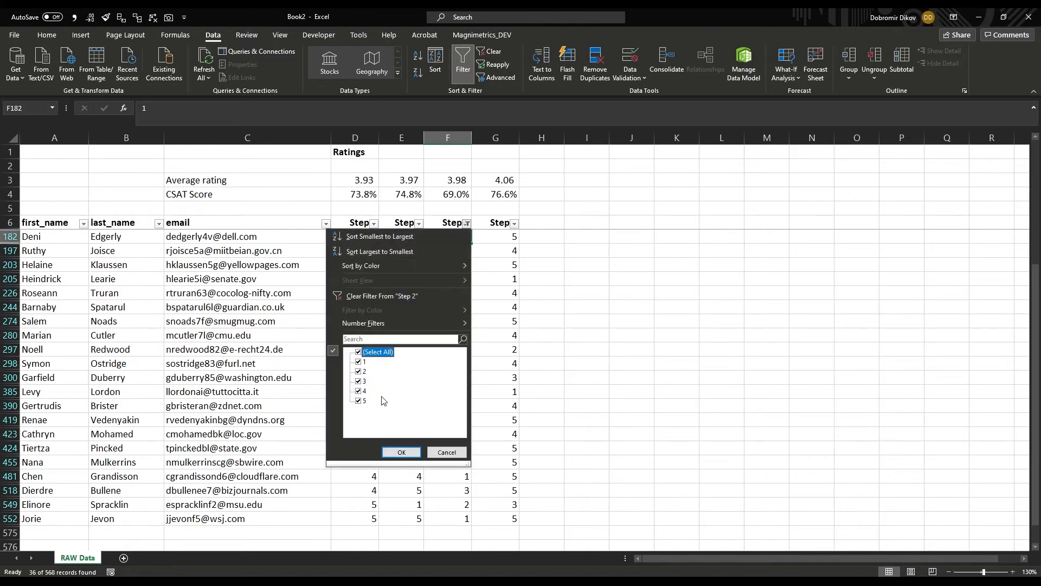
click(401, 452)
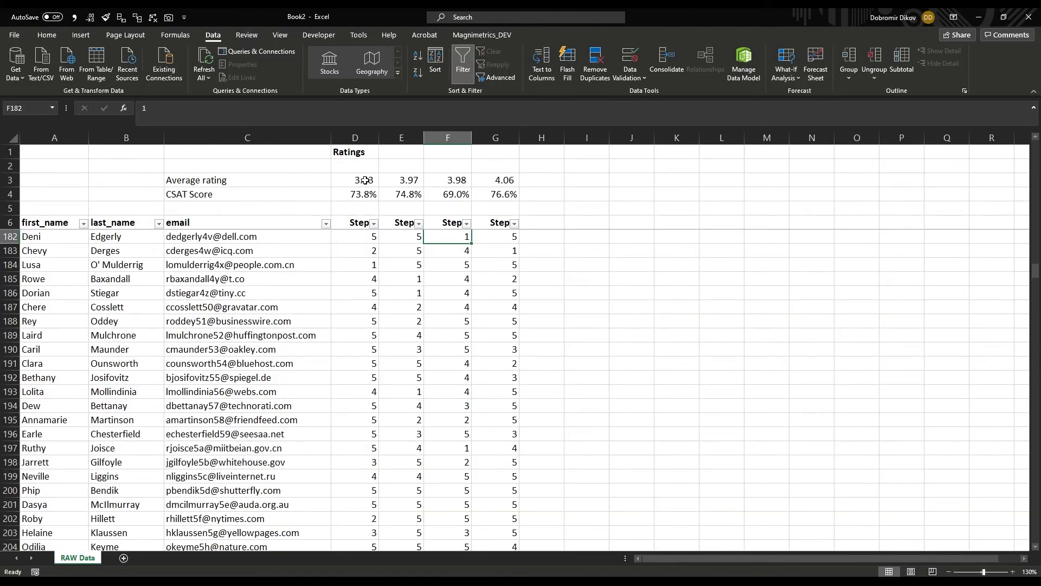
Step: Compare the average ratings in row 3 with the CSAT scores in row 4, especially for column F, and review the ratings beneath
drag(370, 176, 490, 173)
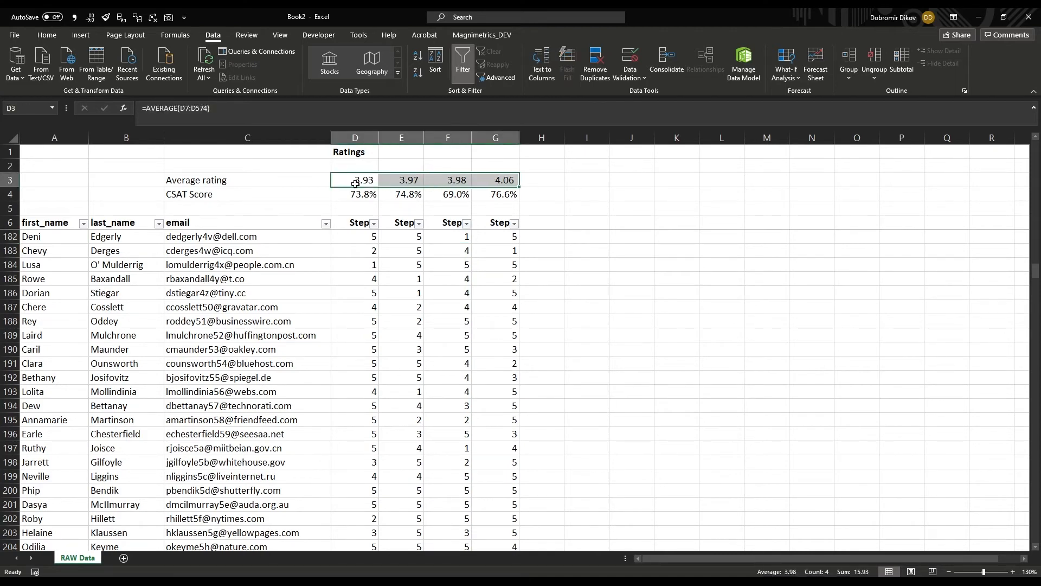
drag(253, 182, 505, 181)
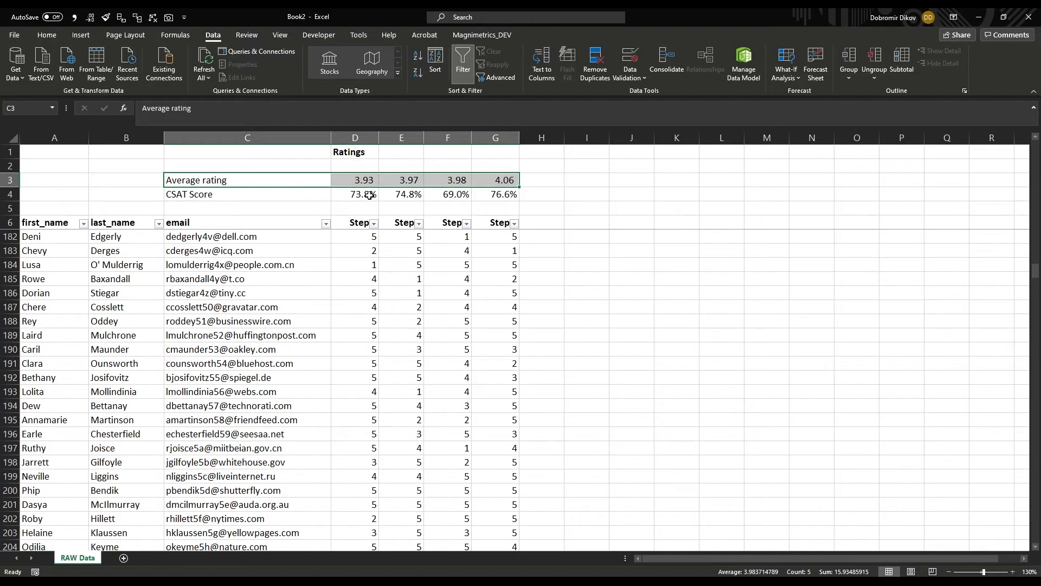
click(455, 194)
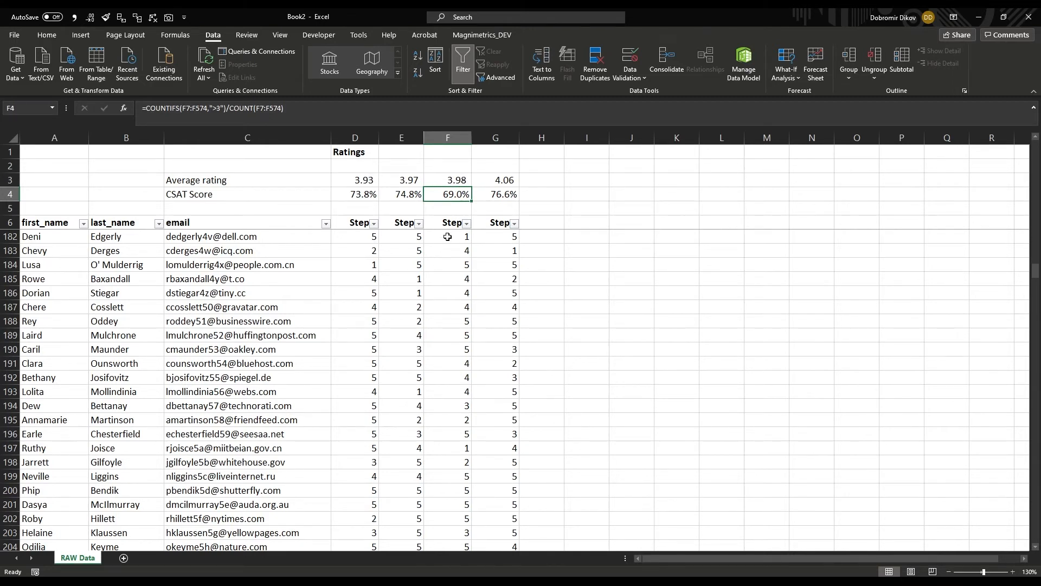
click(466, 181)
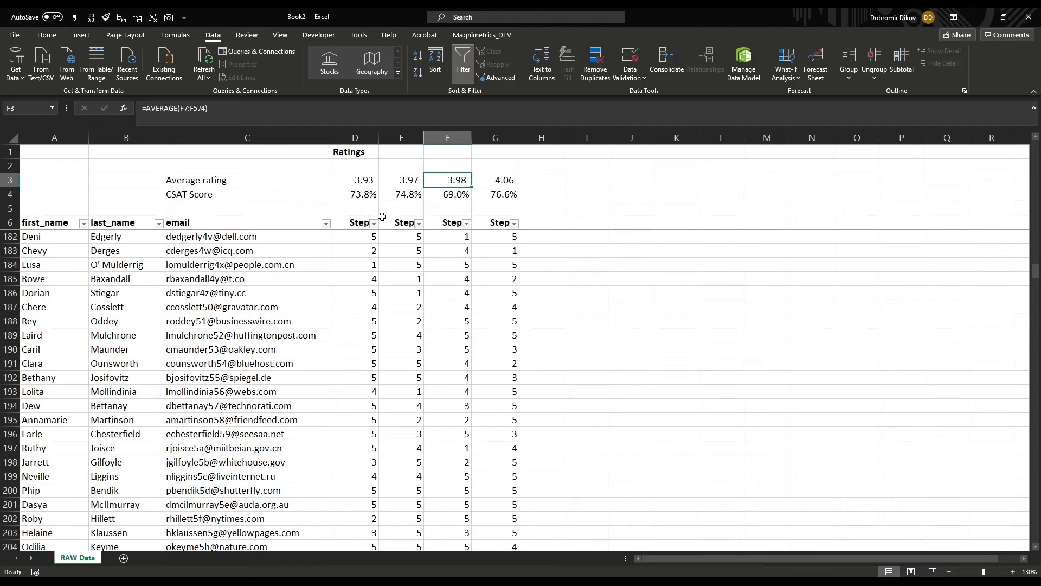
scroll(432, 367, up, 8)
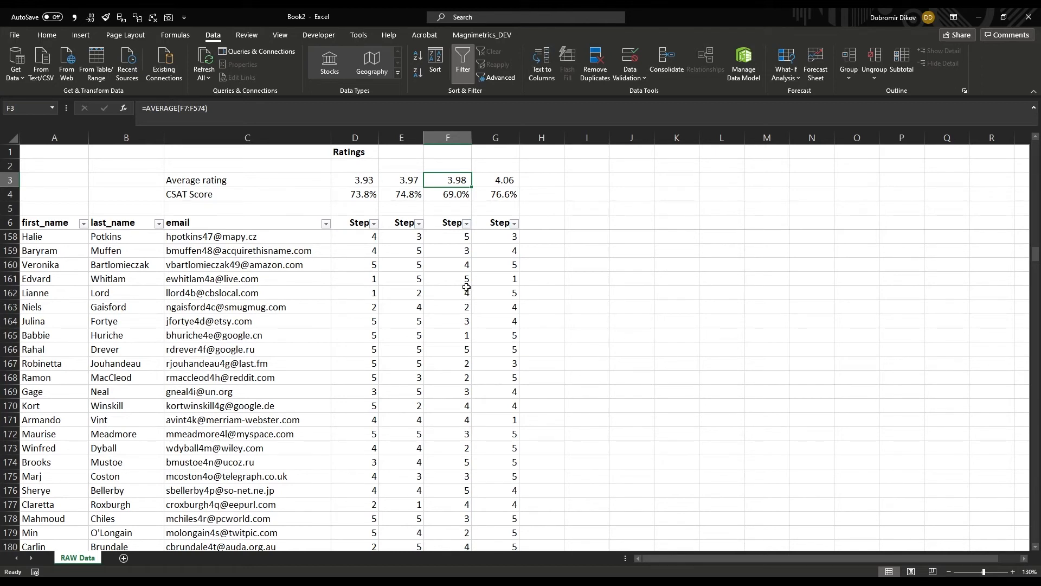
scroll(463, 296, up, 2)
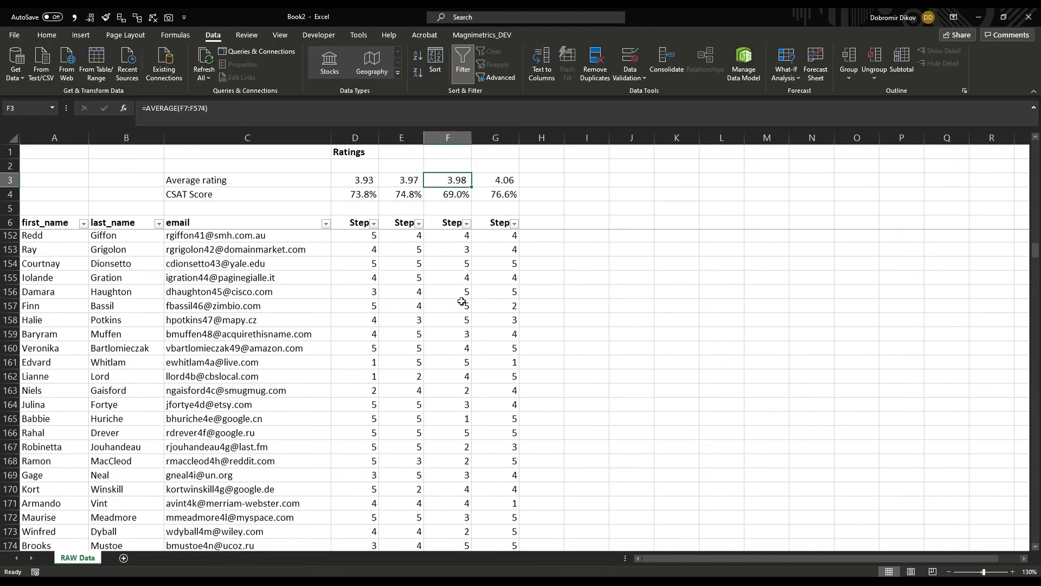